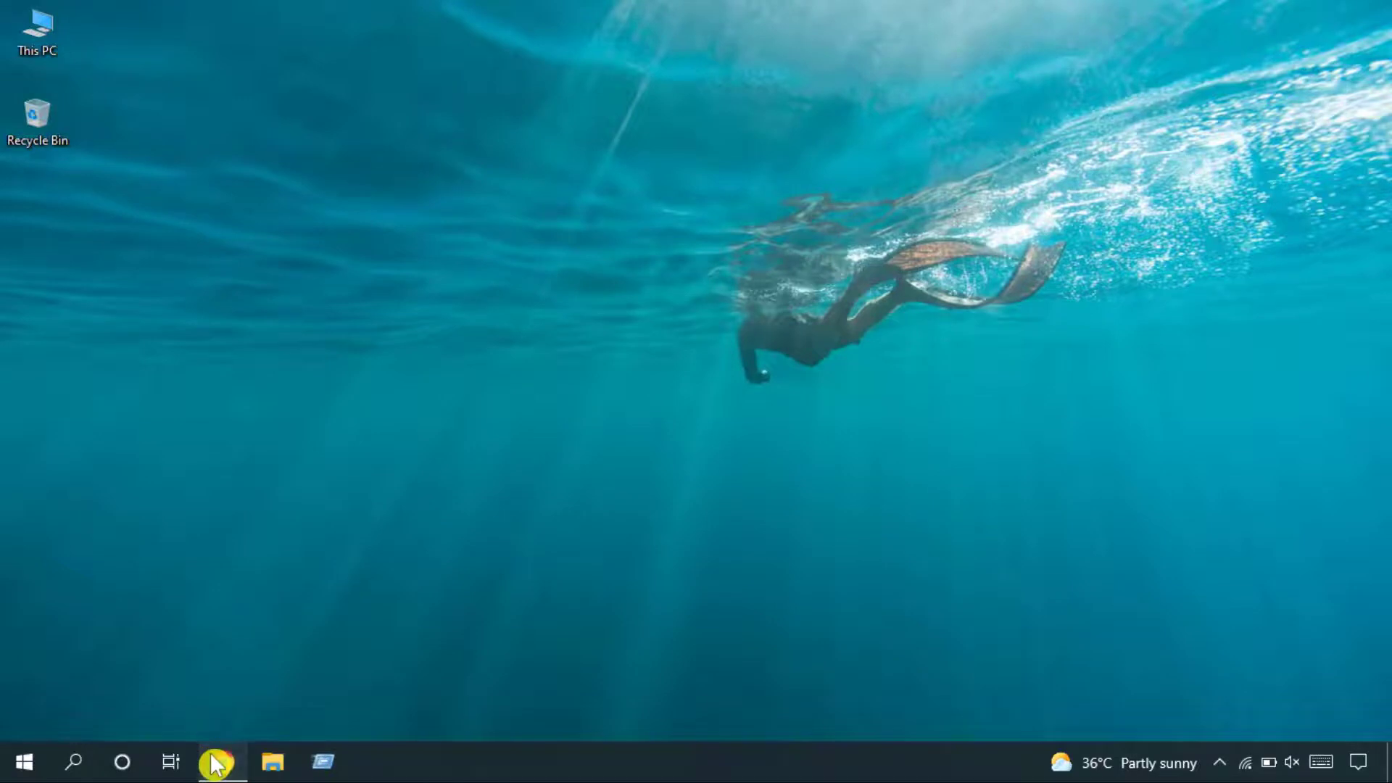
Step: Open Chrome and search Google for "packet tracer download"
left_click(217, 762)
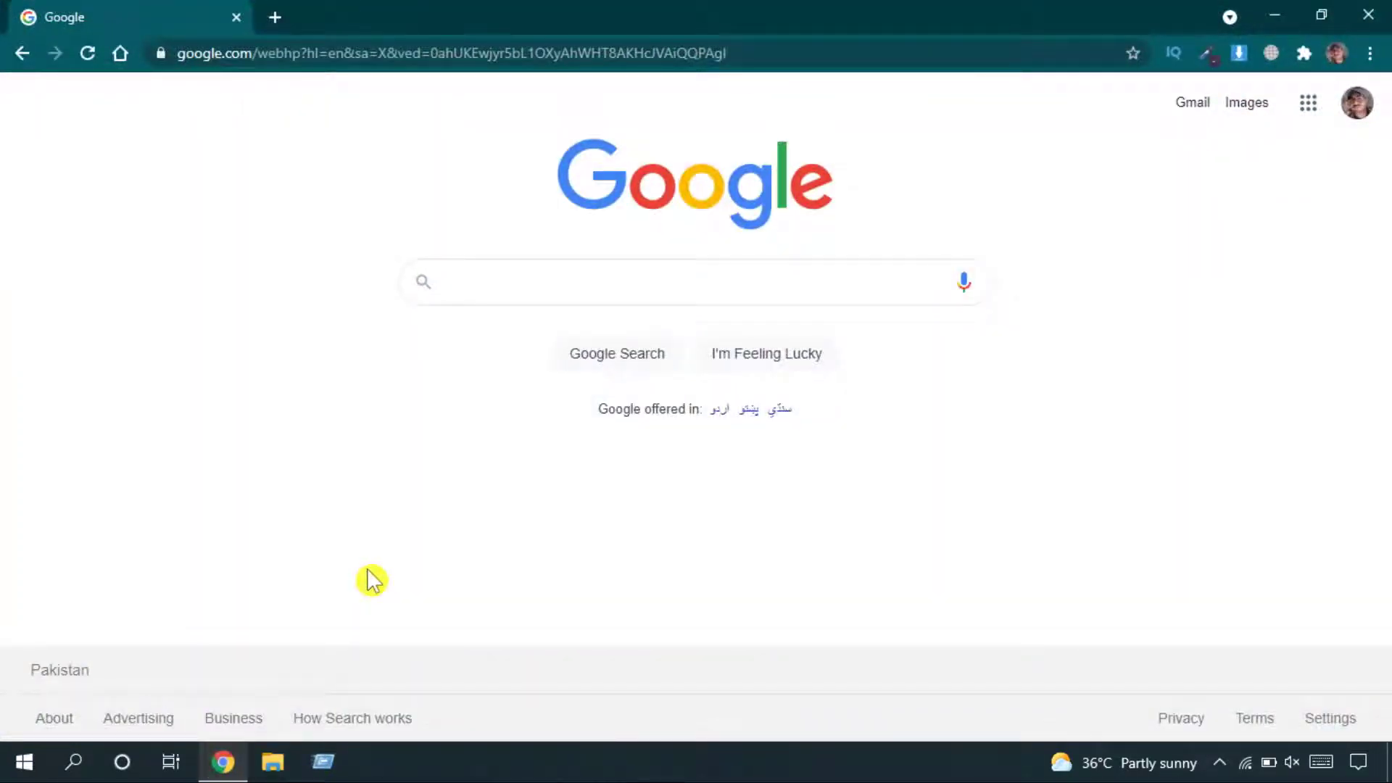
type("packet ")
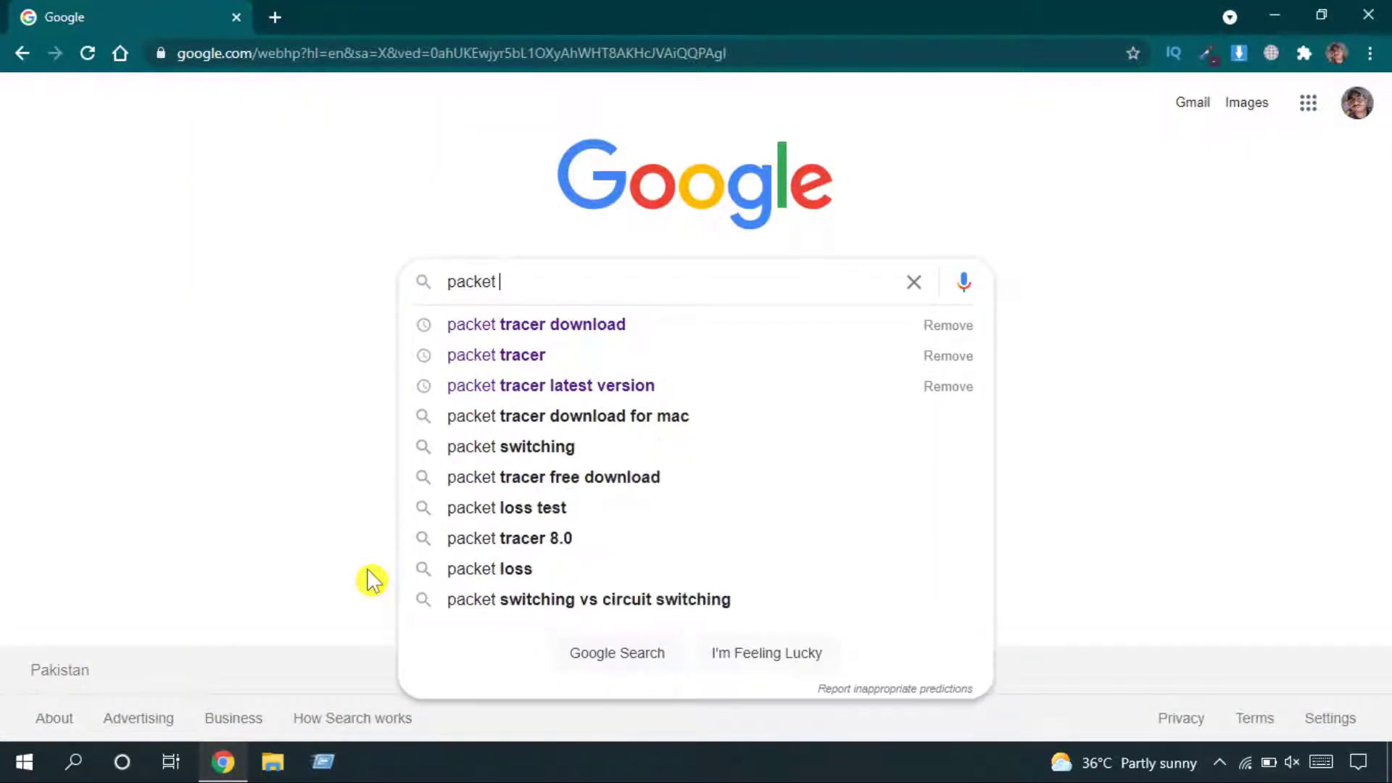
type("t")
key("Down")
key("Return")
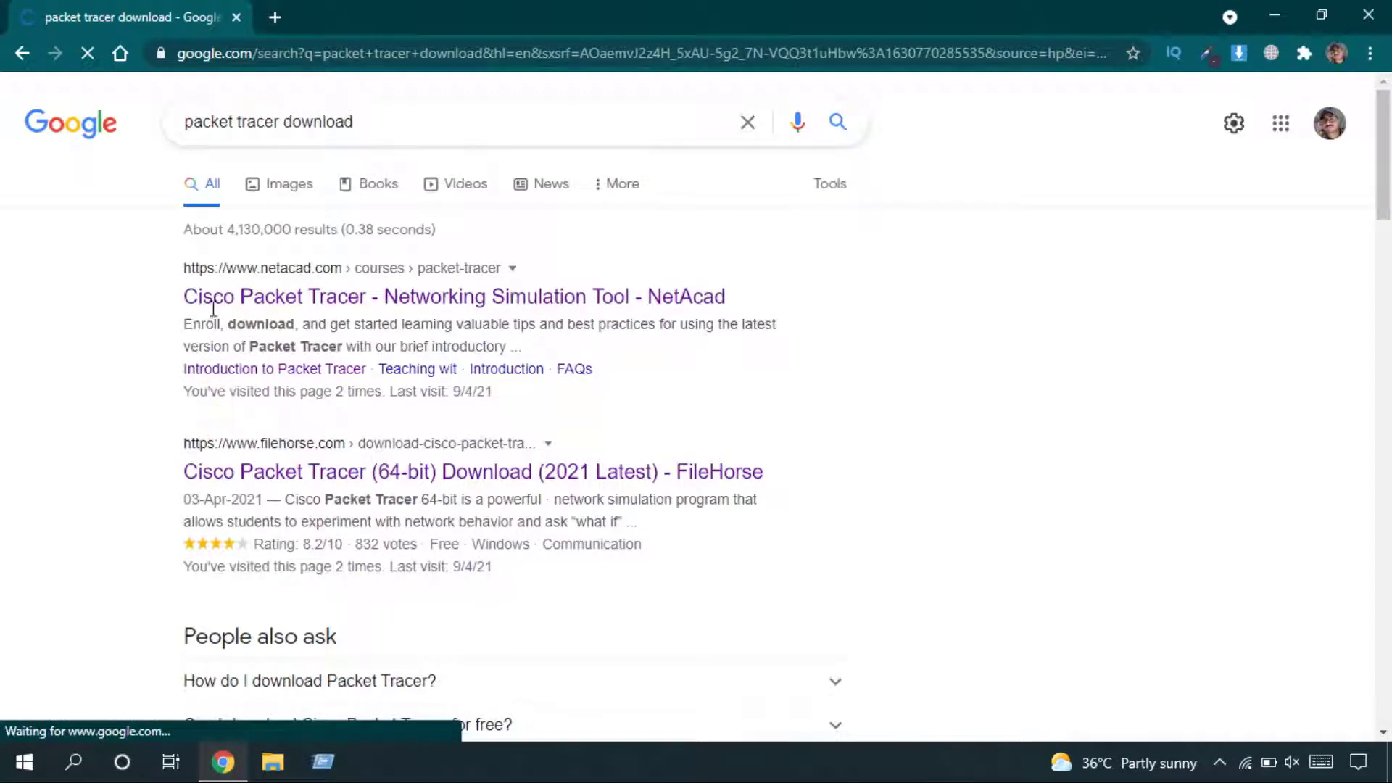
Step: Open the computernetworkingnotes.com search result "Download Packet Tracer 8.0.0 and all Previous Versions"
scroll(295, 551, "down", 2)
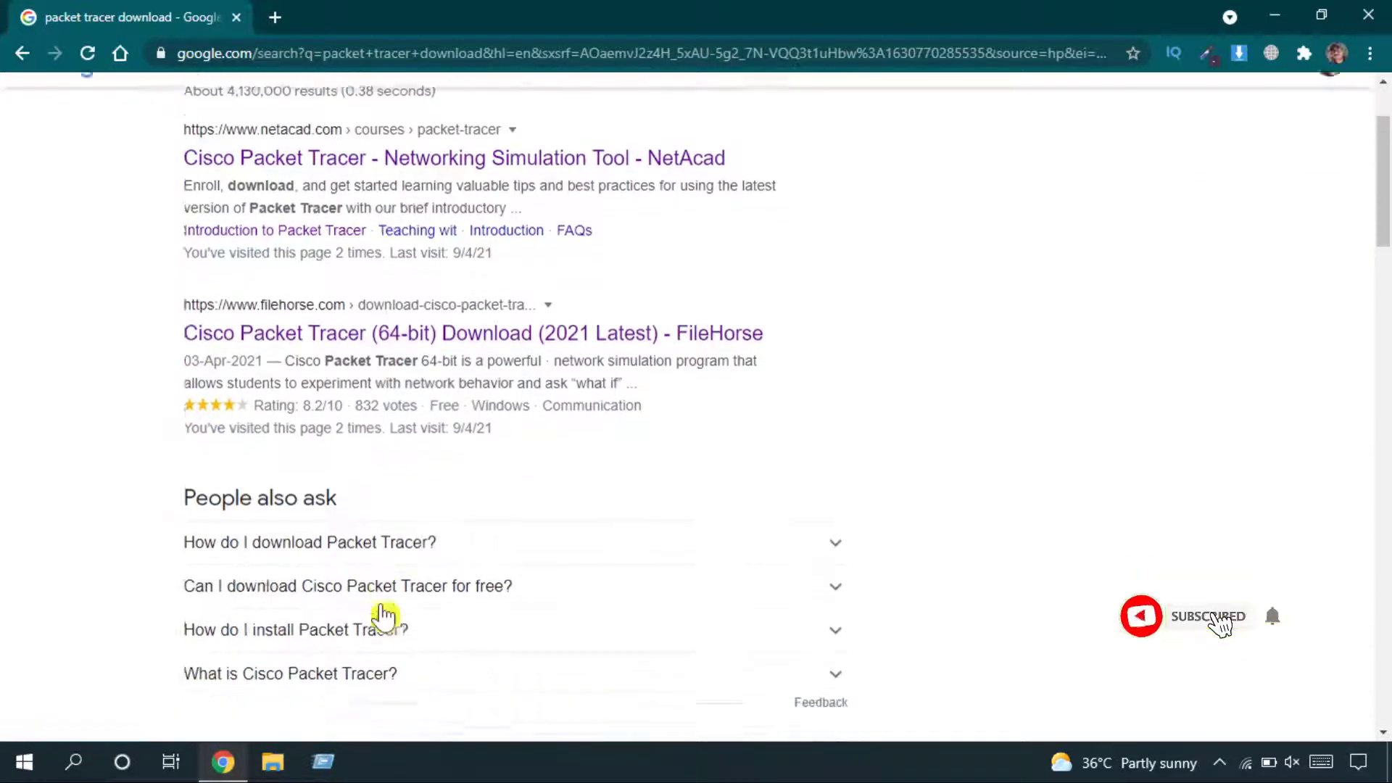
scroll(383, 616, "down", 5)
scroll(218, 559, "down", 3)
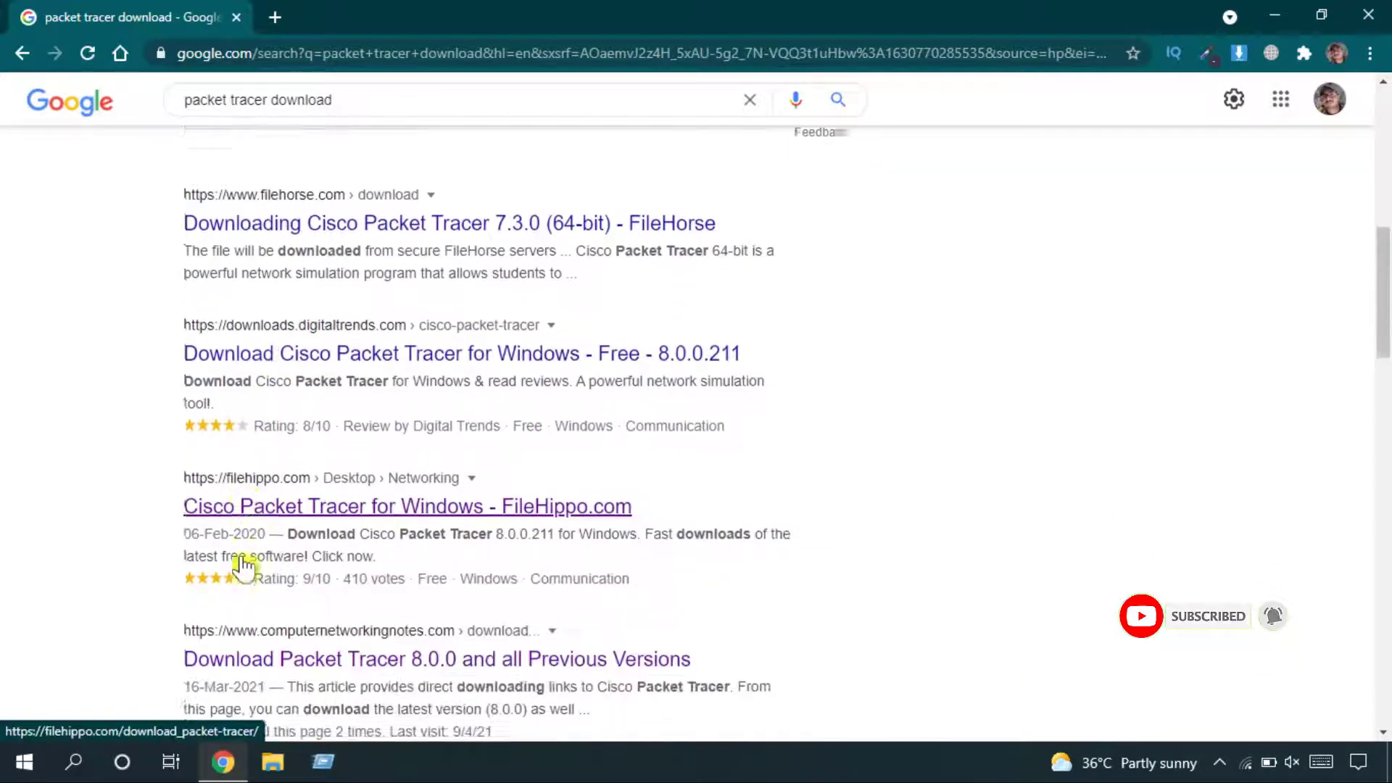
scroll(218, 507, "down", 5)
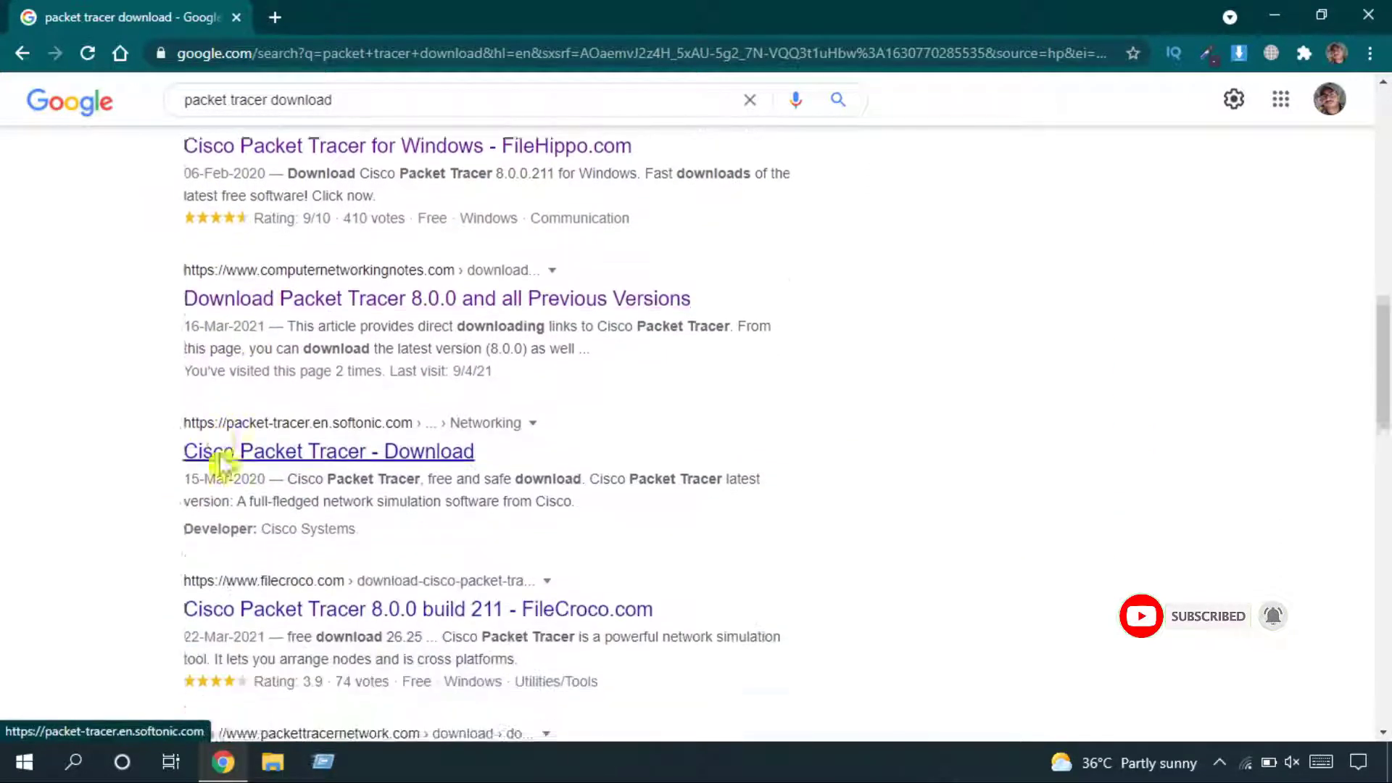
scroll(221, 457, "down", 1)
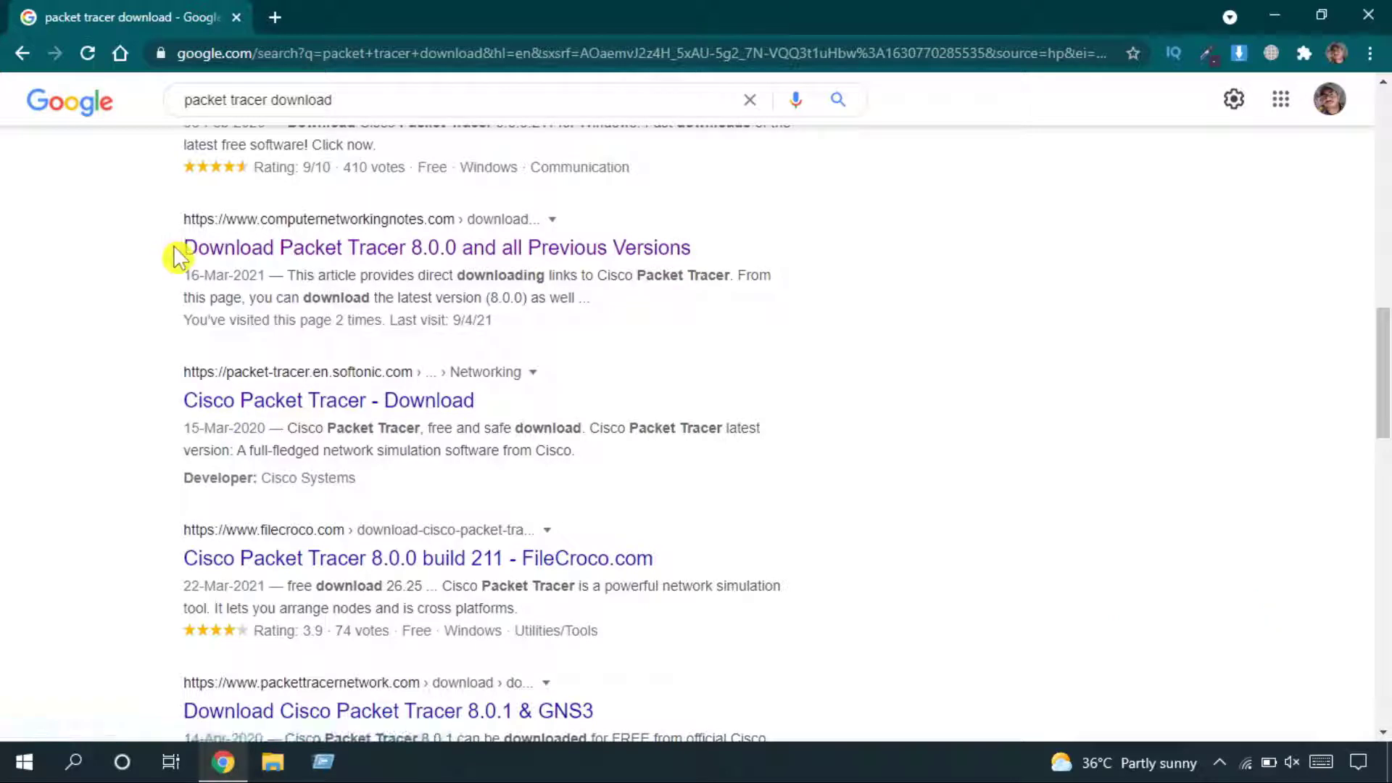
left_click_drag(177, 256, 696, 254)
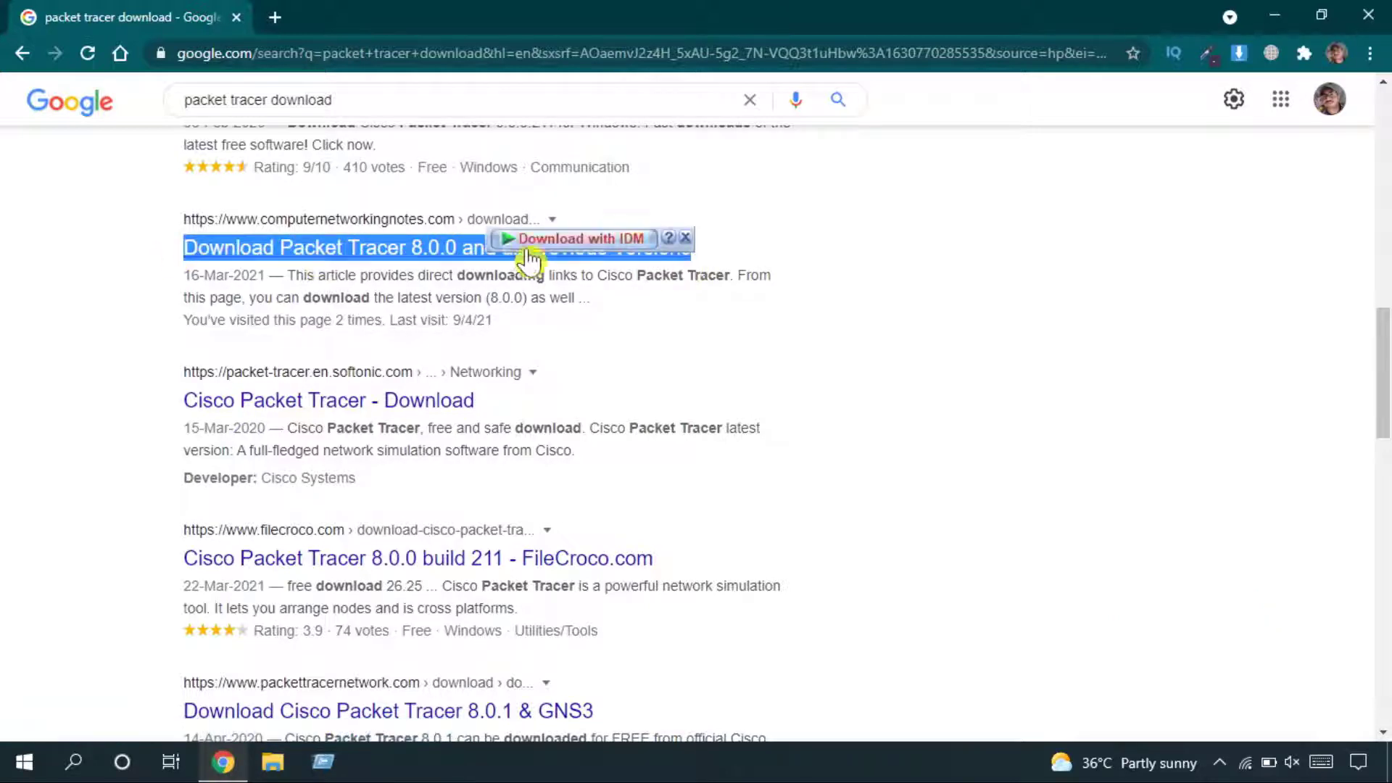
left_click(685, 238)
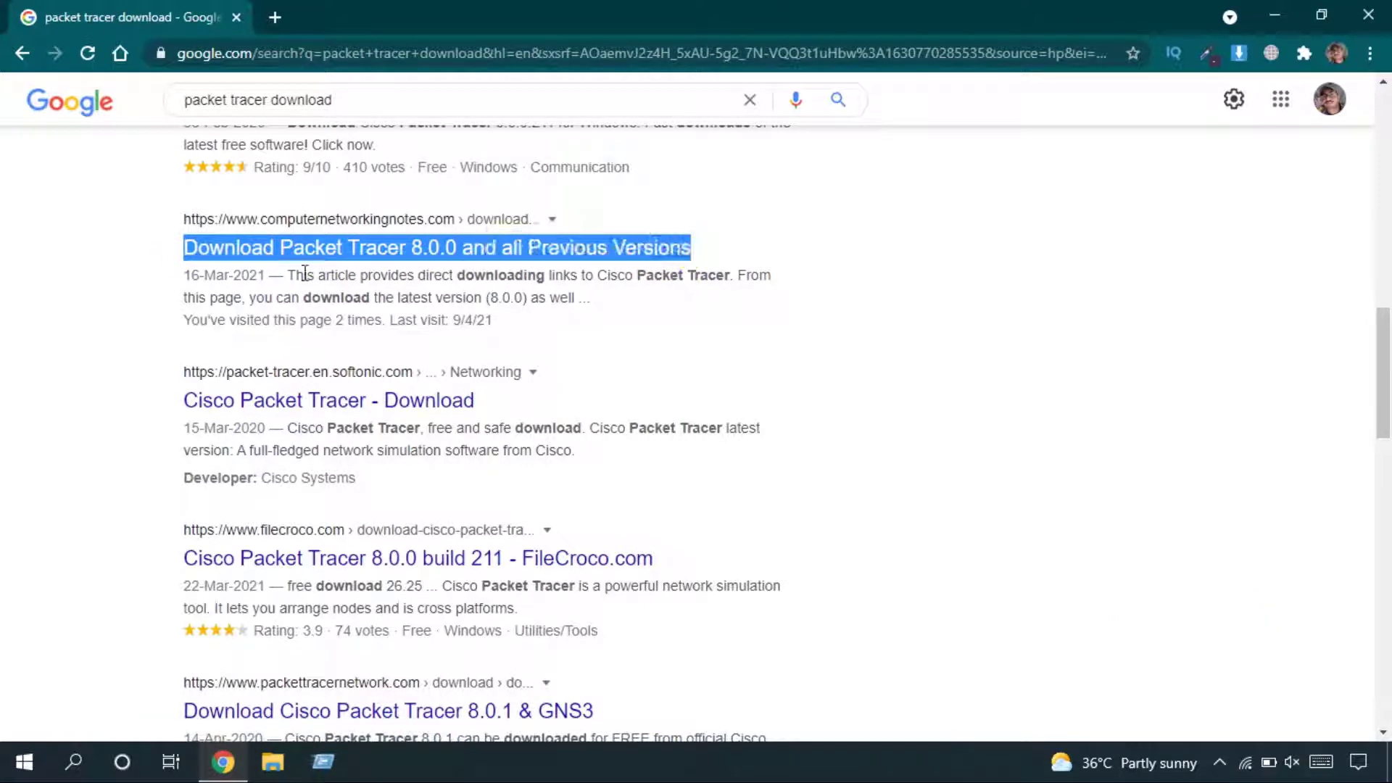
left_click(140, 274)
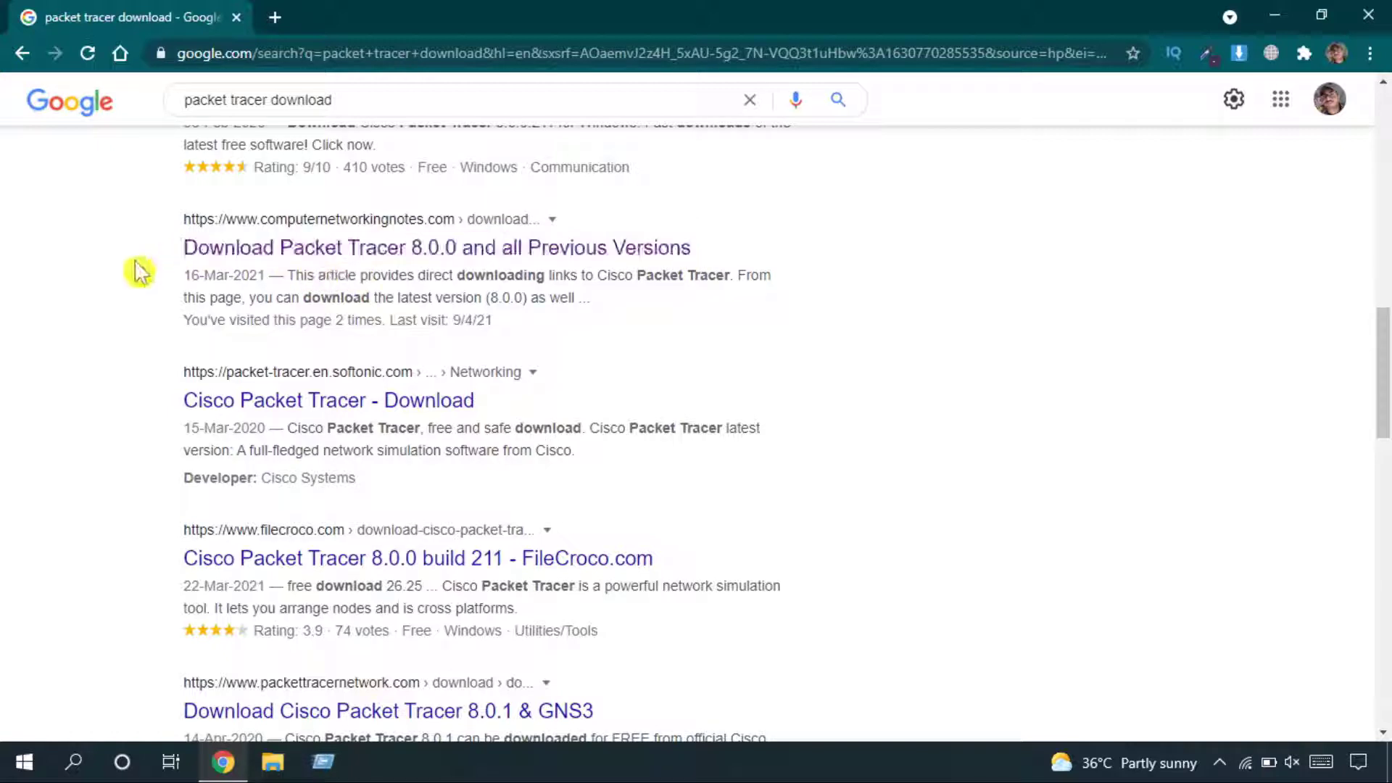
left_click(340, 256)
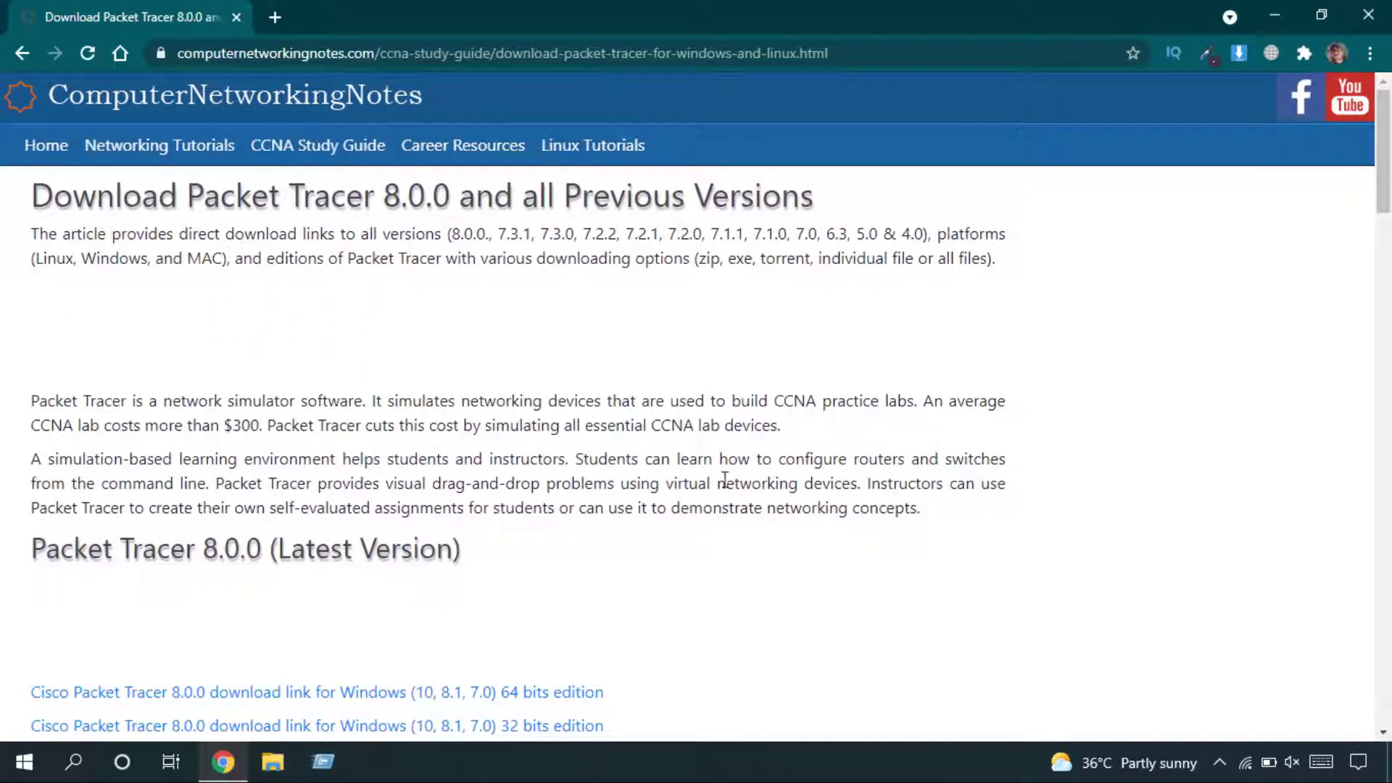
Step: Examine the article's title and introduction to see which Packet Tracer versions it offers
scroll(735, 513, "down", 10)
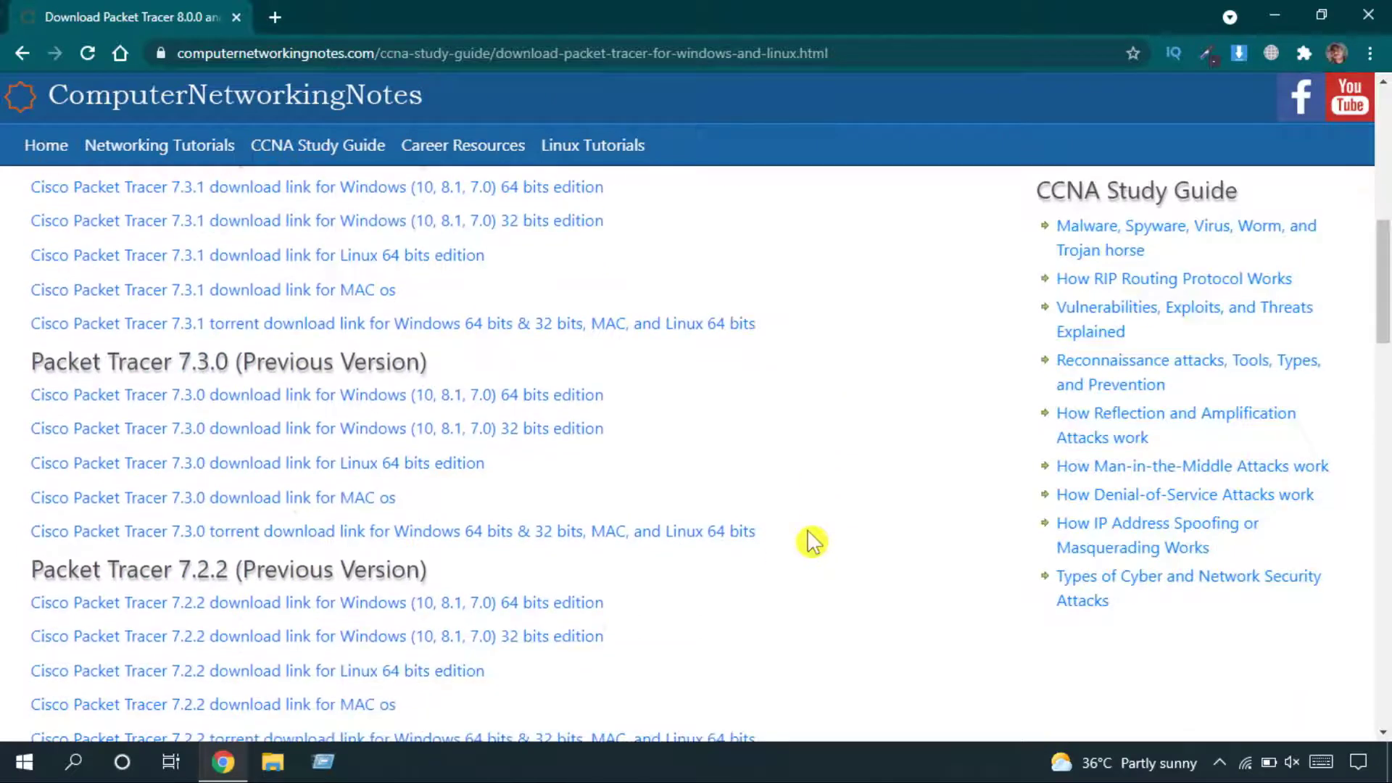
scroll(812, 541, "down", 2)
scroll(426, 488, "up", 9)
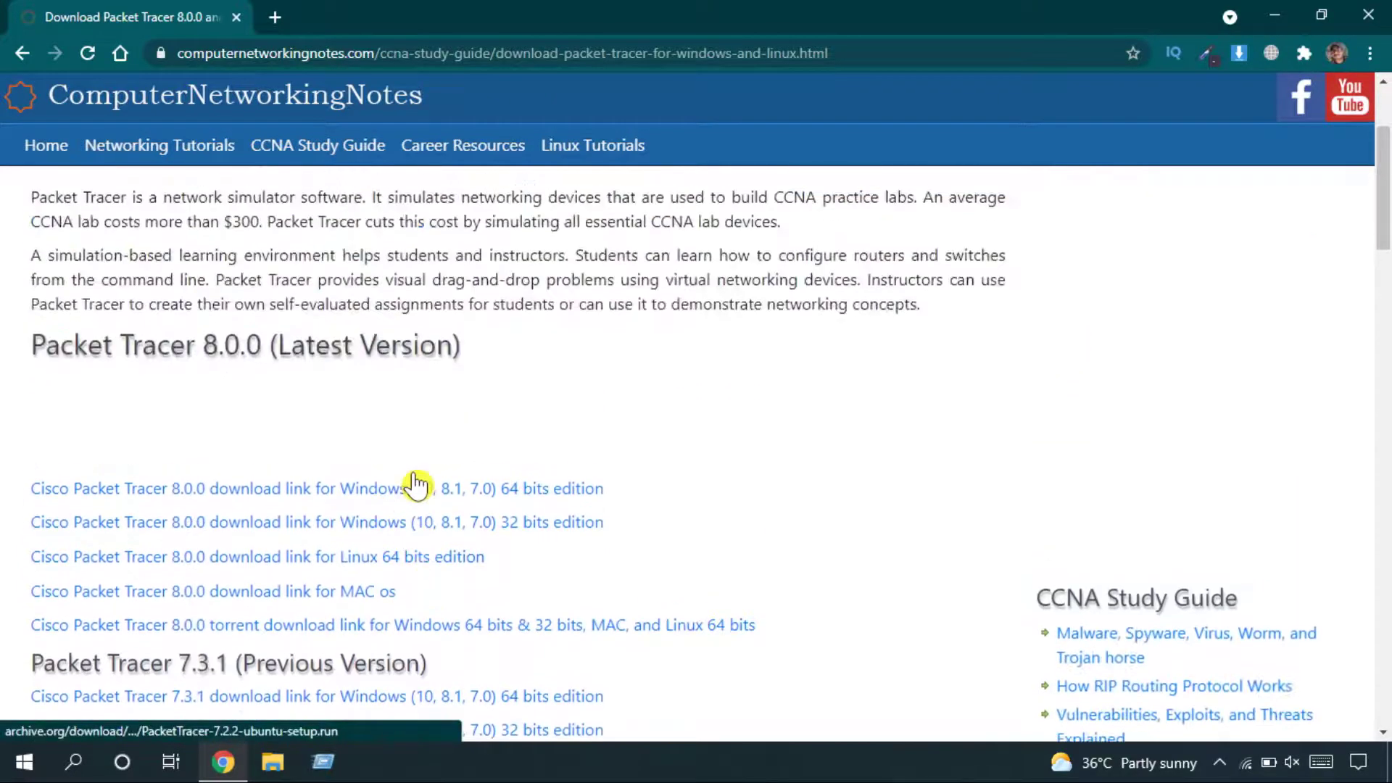
scroll(420, 384, "up", 2)
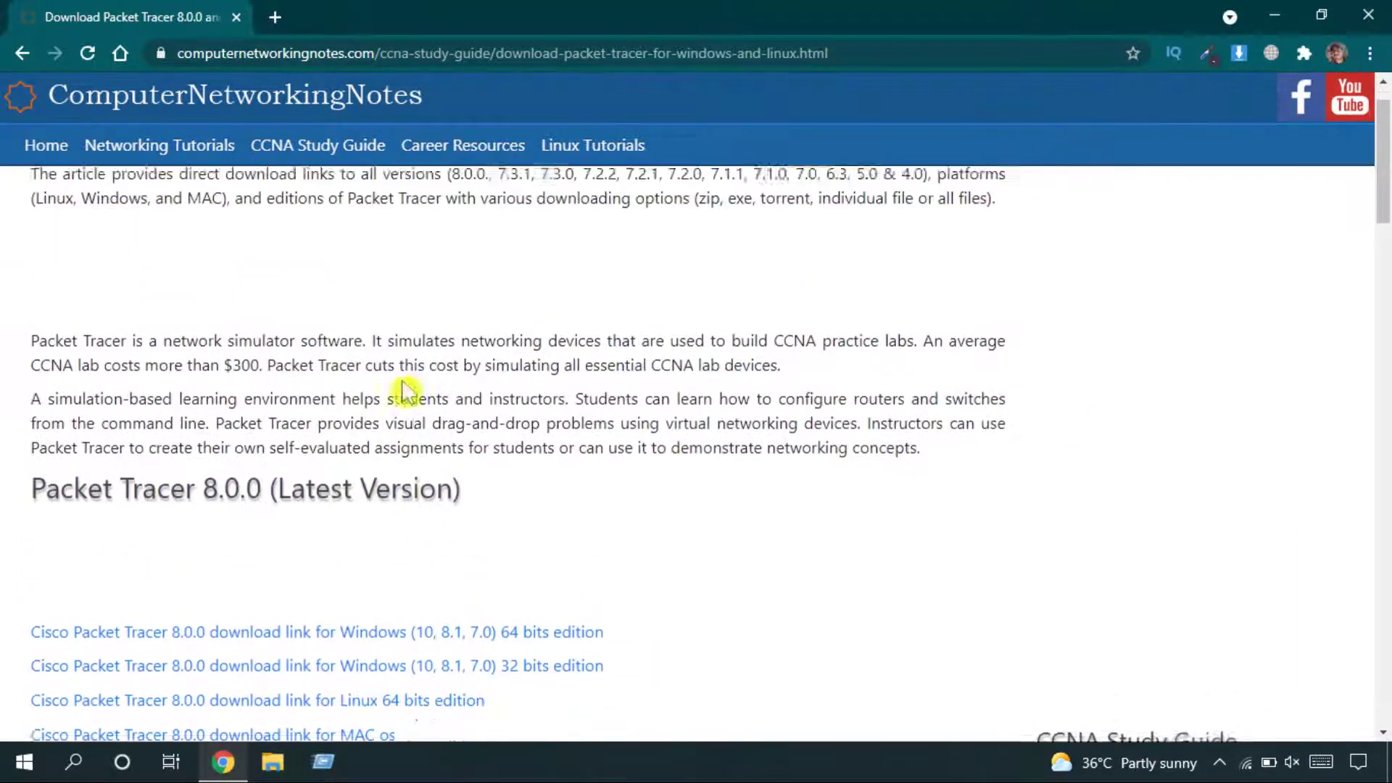
scroll(404, 394, "down", 3)
scroll(361, 398, "up", 4)
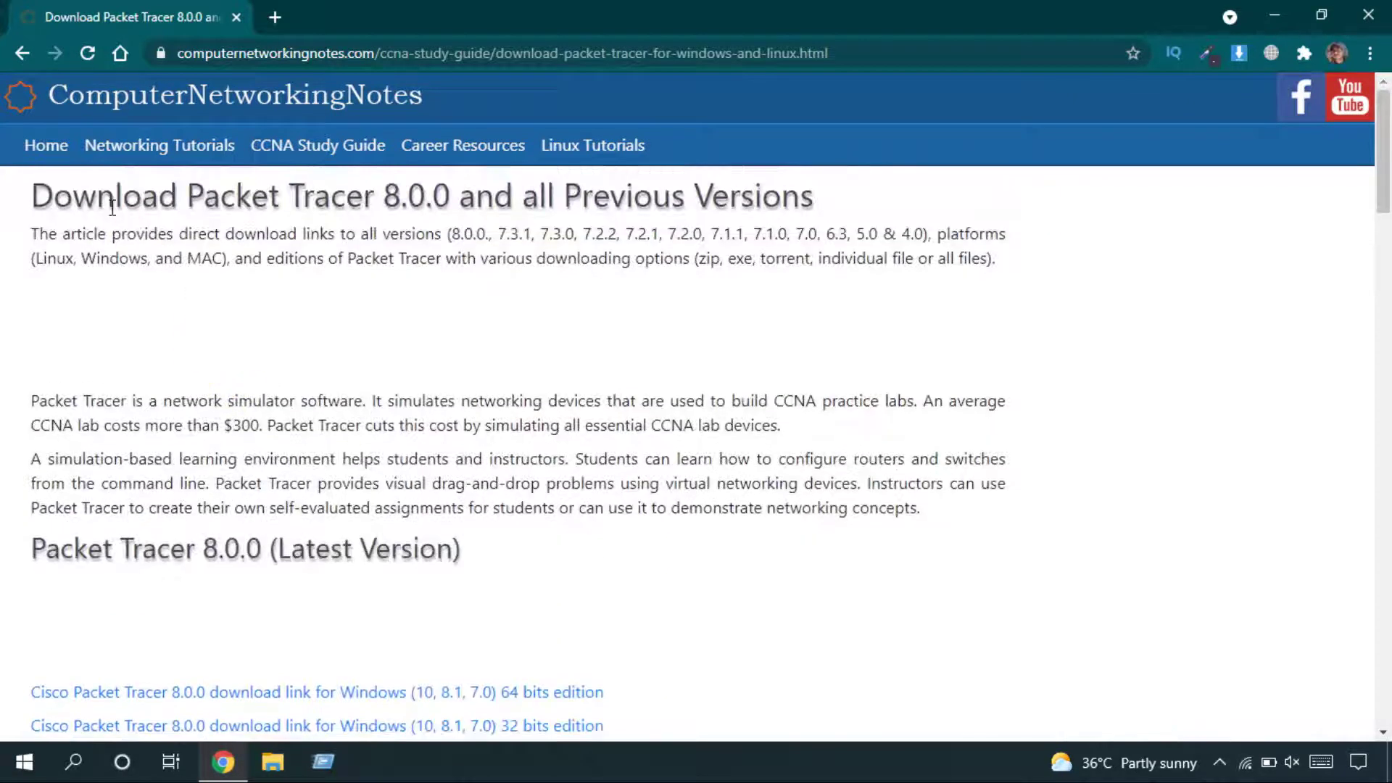
left_click_drag(113, 208, 397, 196)
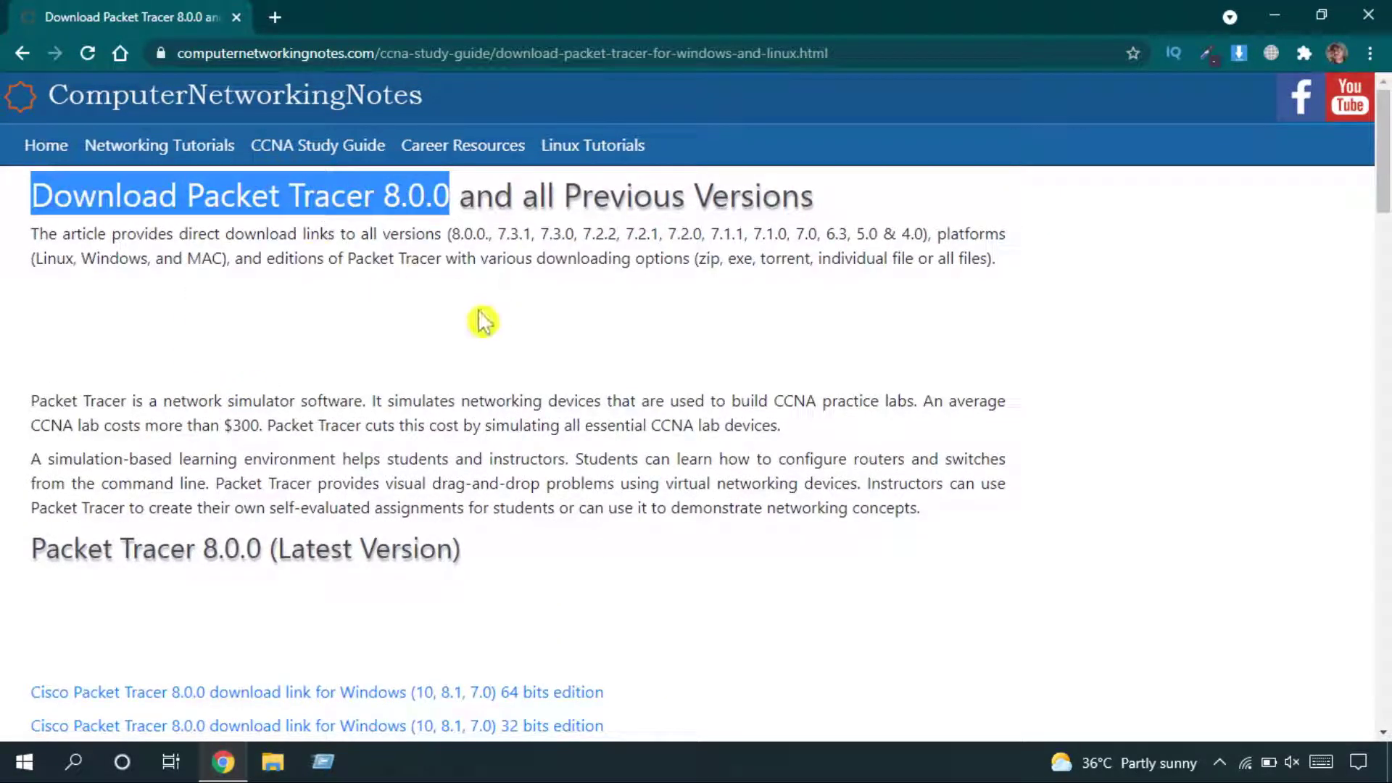
left_click(516, 299)
left_click_drag(542, 201, 722, 203)
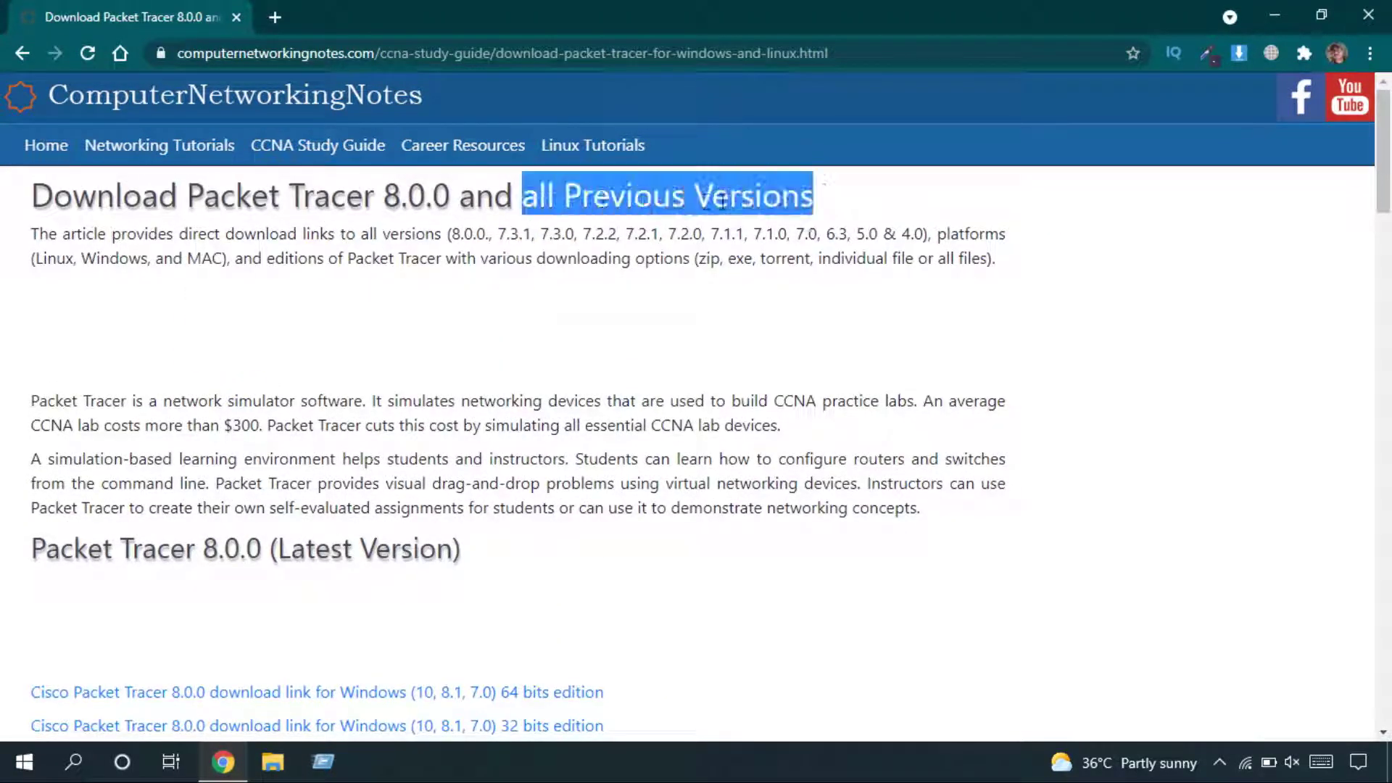
left_click(534, 334)
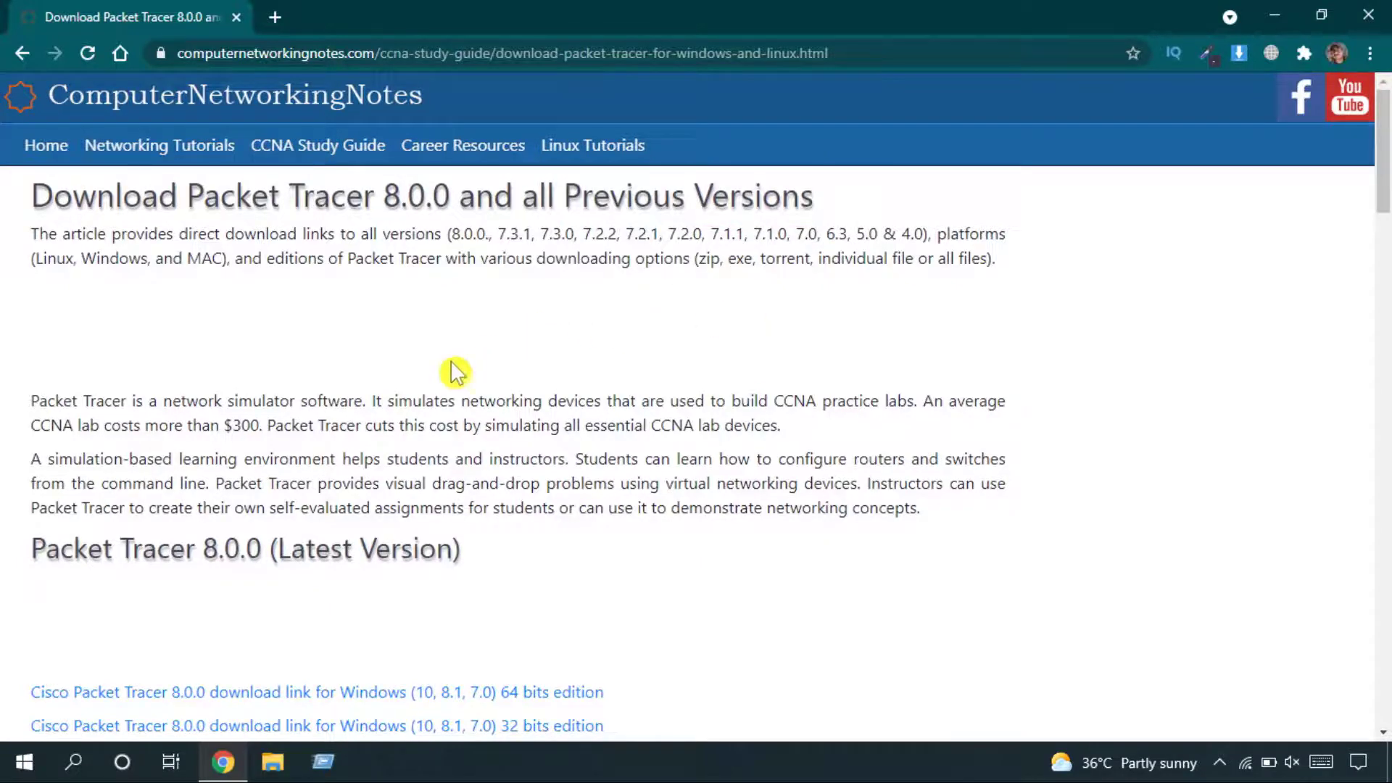
Step: Look through the download links for the previous Packet Tracer versions down to the installation notes
scroll(165, 415, "down", 3)
scroll(287, 397, "down", 4)
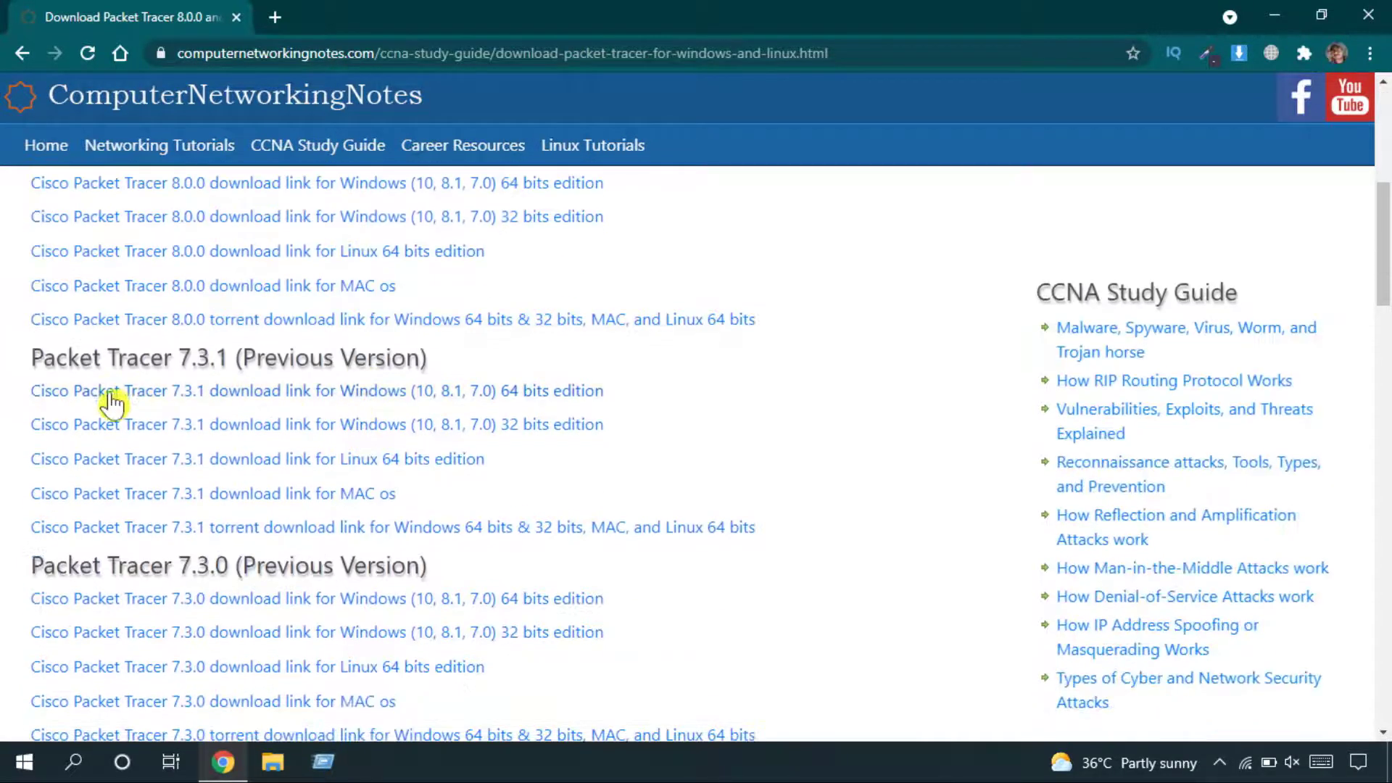
scroll(350, 397, "down", 3)
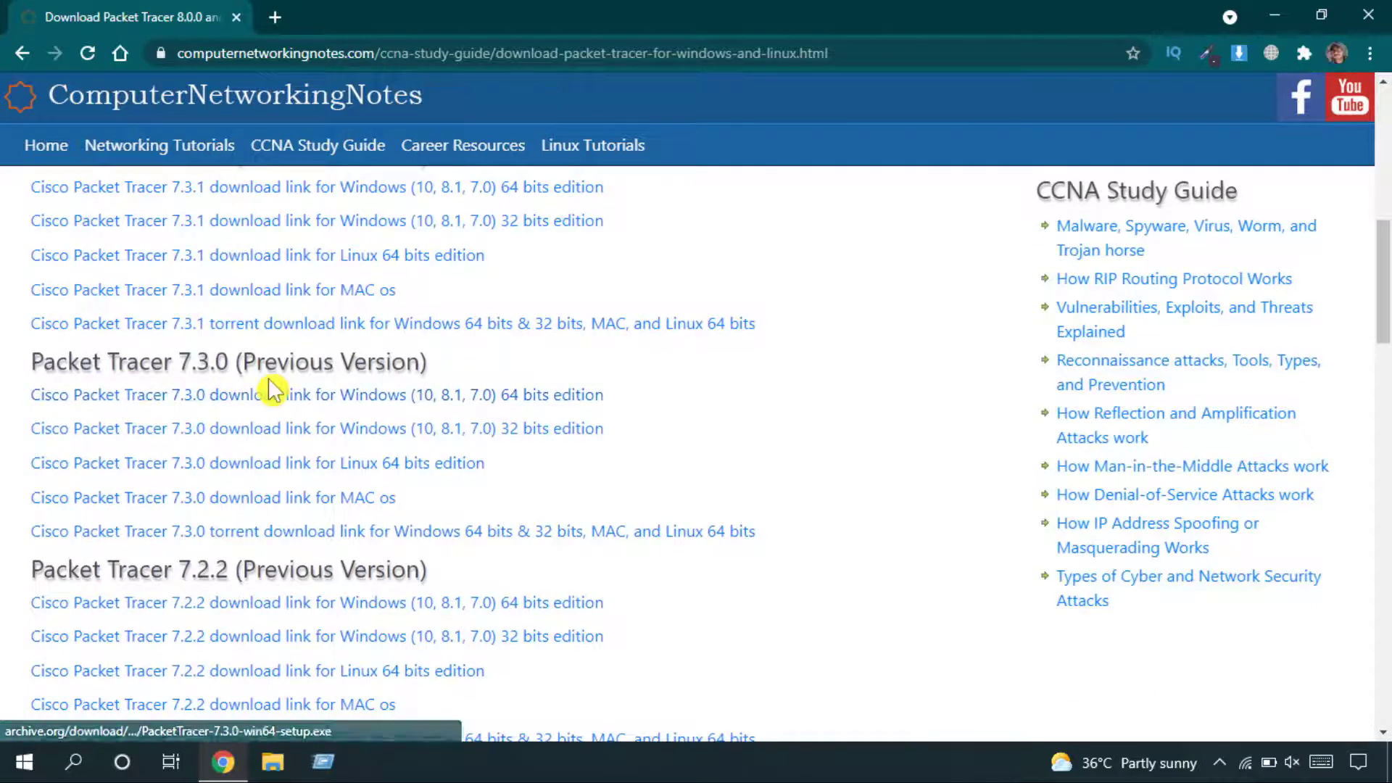
scroll(272, 392, "down", 3)
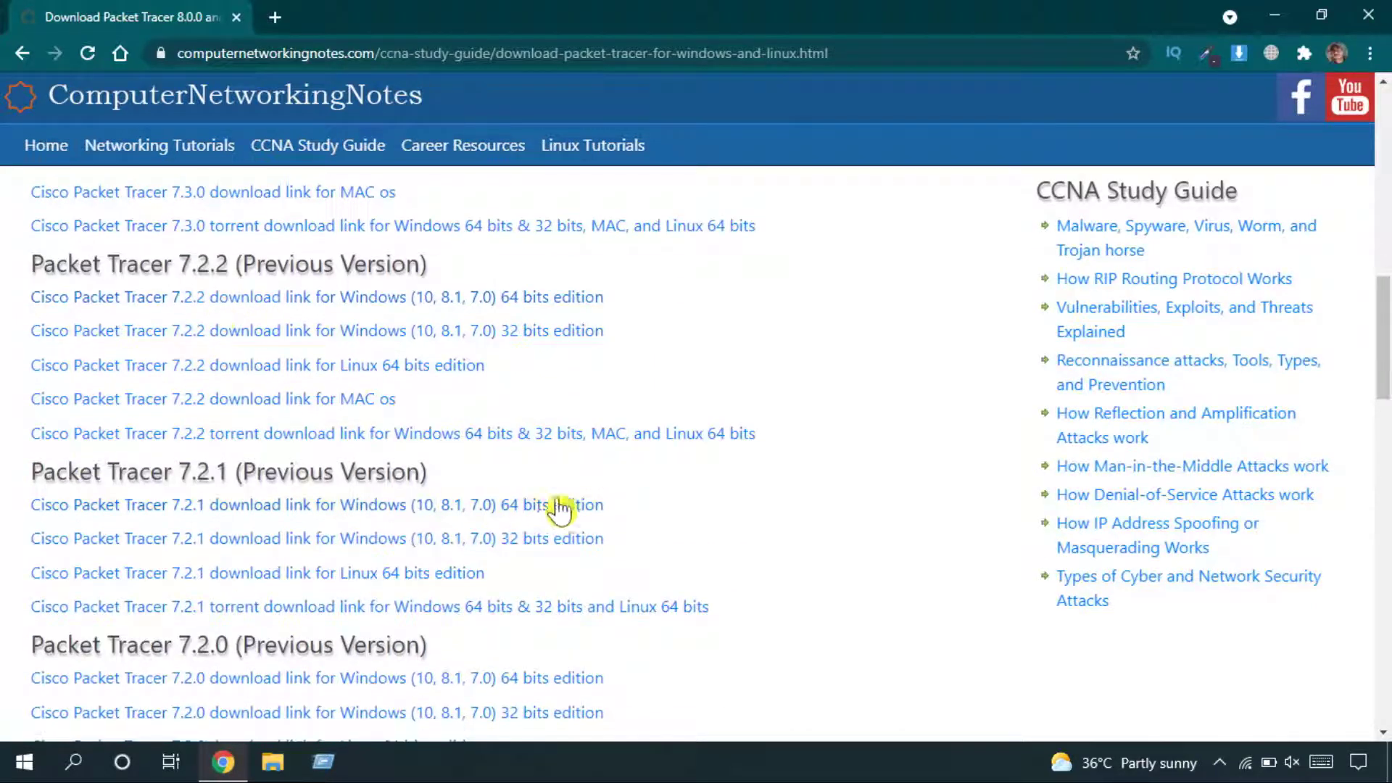
scroll(699, 540, "down", 5)
scroll(698, 573, "down", 10)
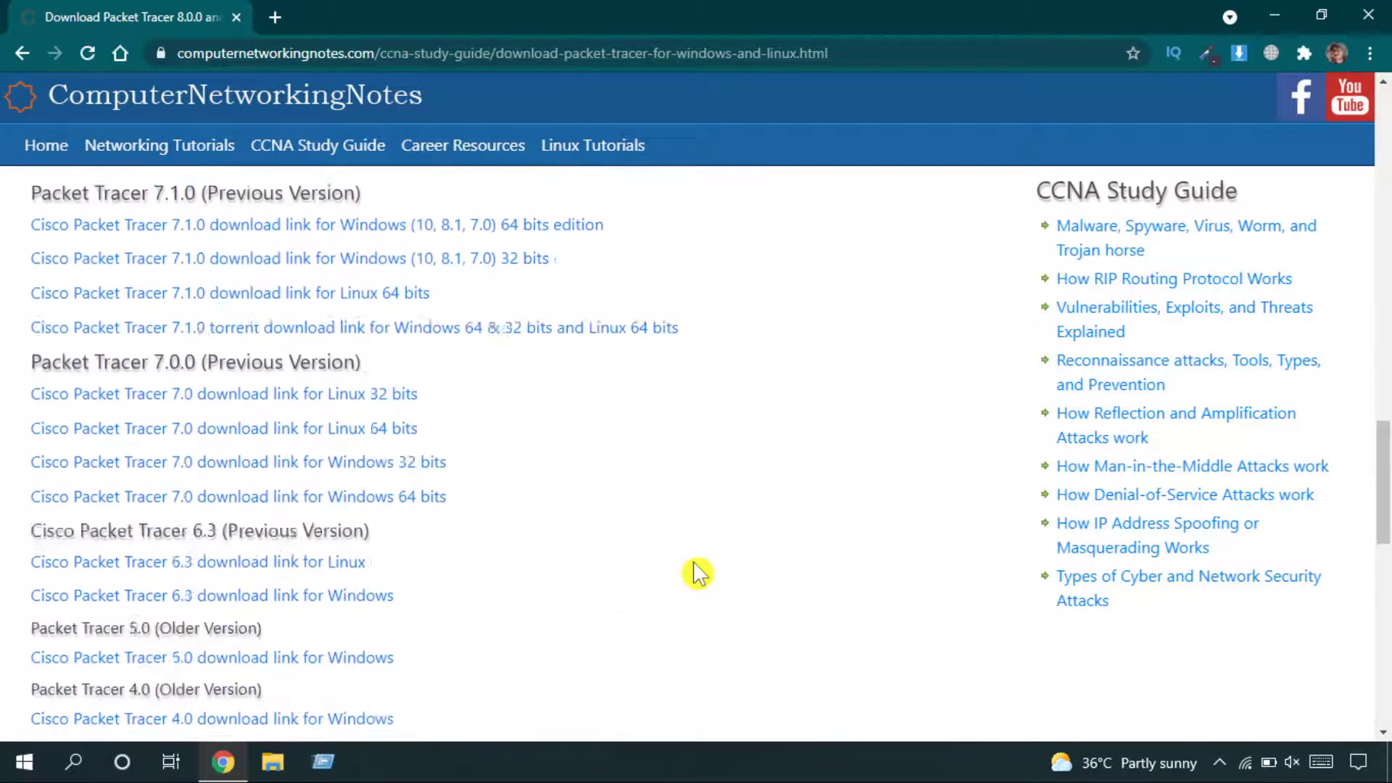
scroll(725, 577, "down", 8)
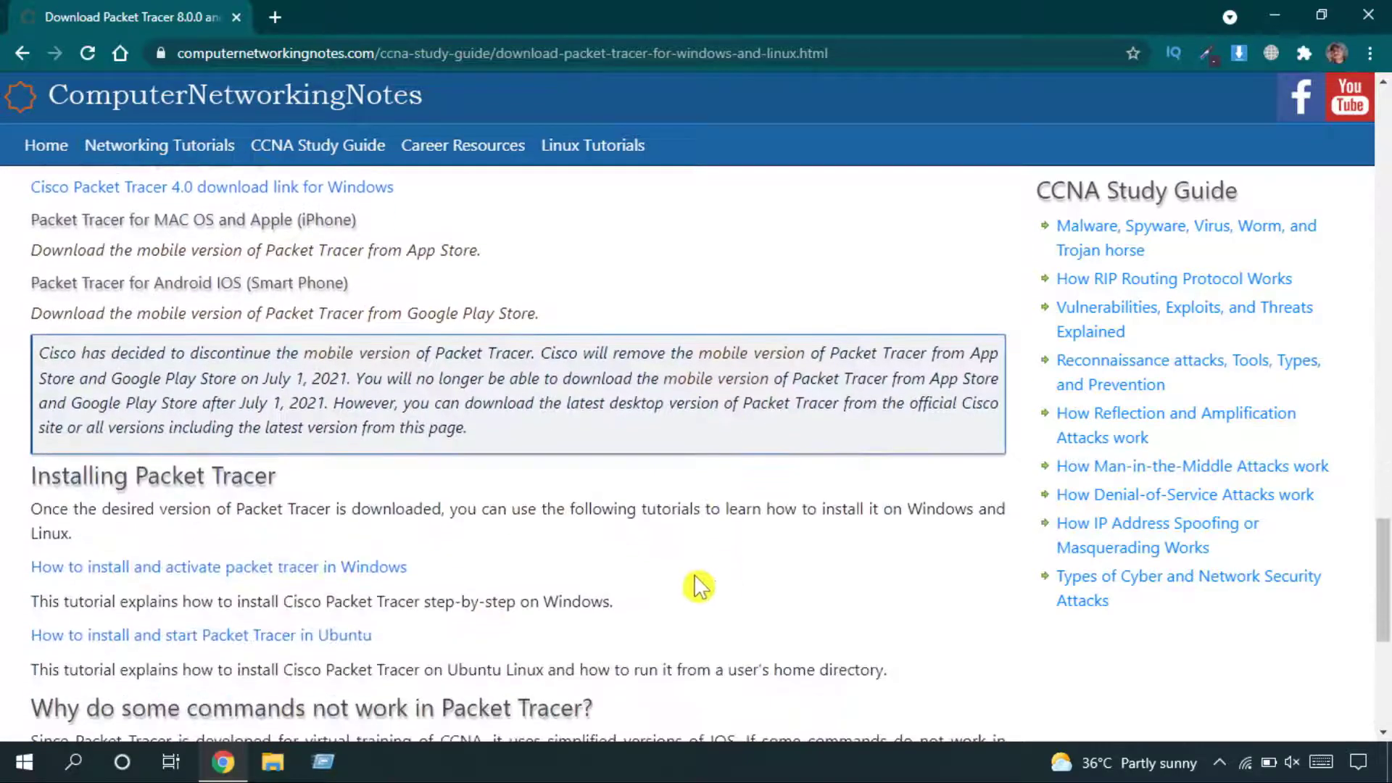
scroll(696, 587, "up", 20)
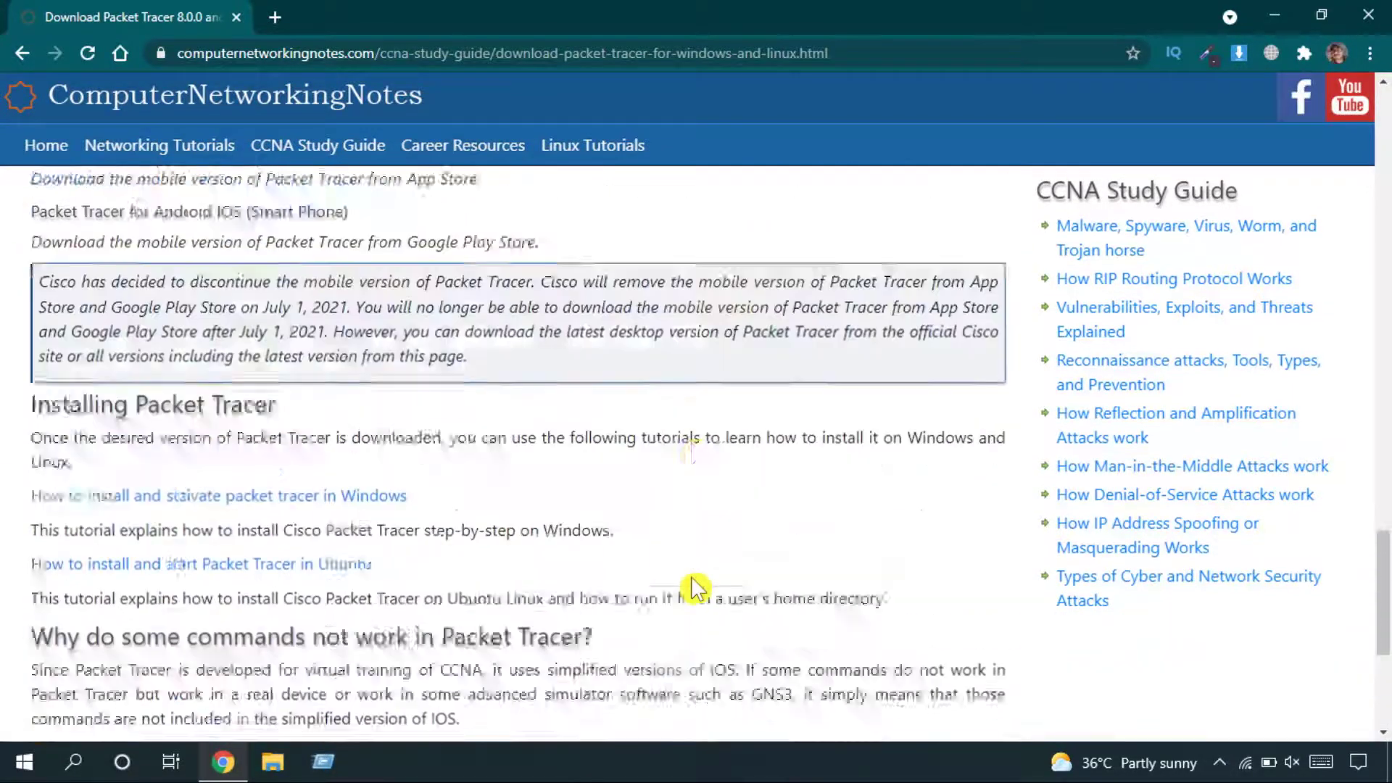
scroll(696, 585, "up", 8)
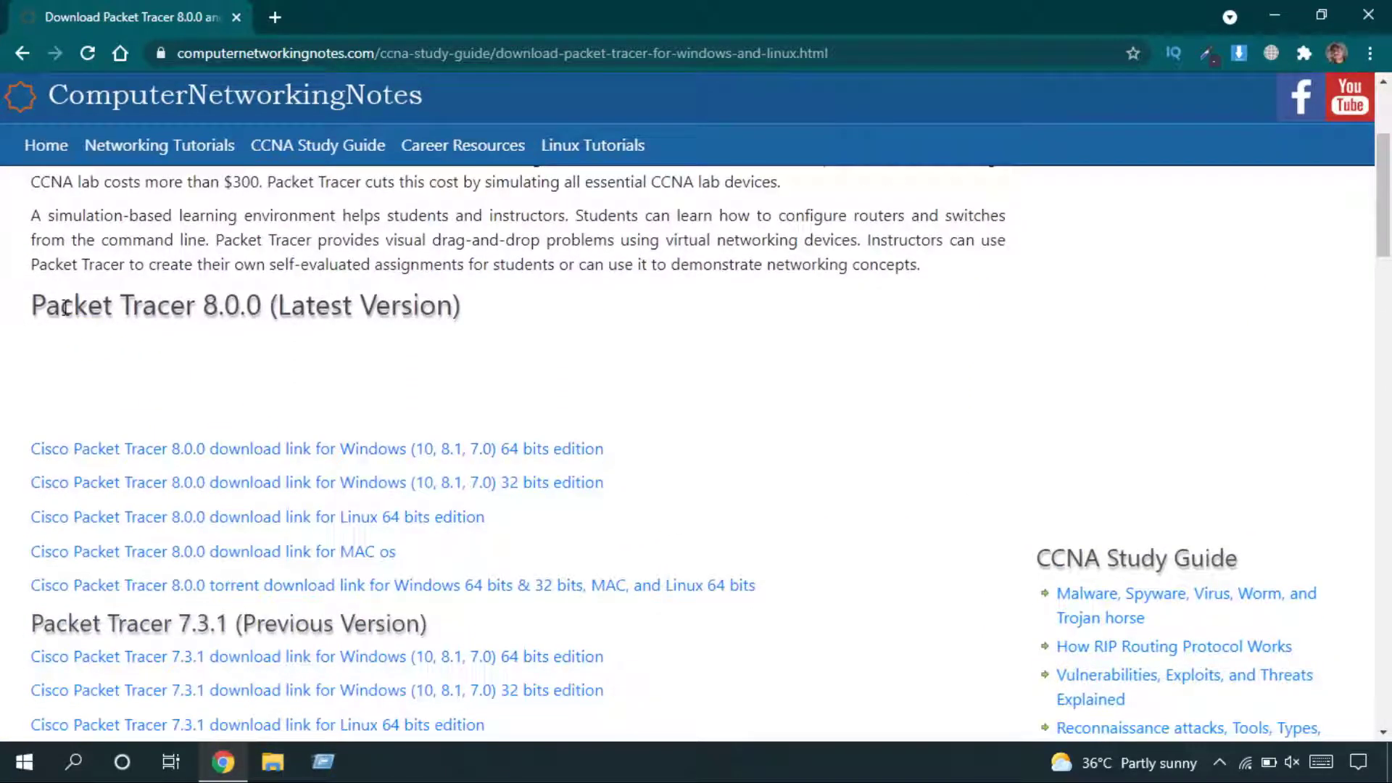
Step: Start downloading the Packet Tracer 8.0.0 installer for Windows 64 bits with the download manager, closing the browser page
double_click(66, 308)
left_click_drag(65, 308, 399, 309)
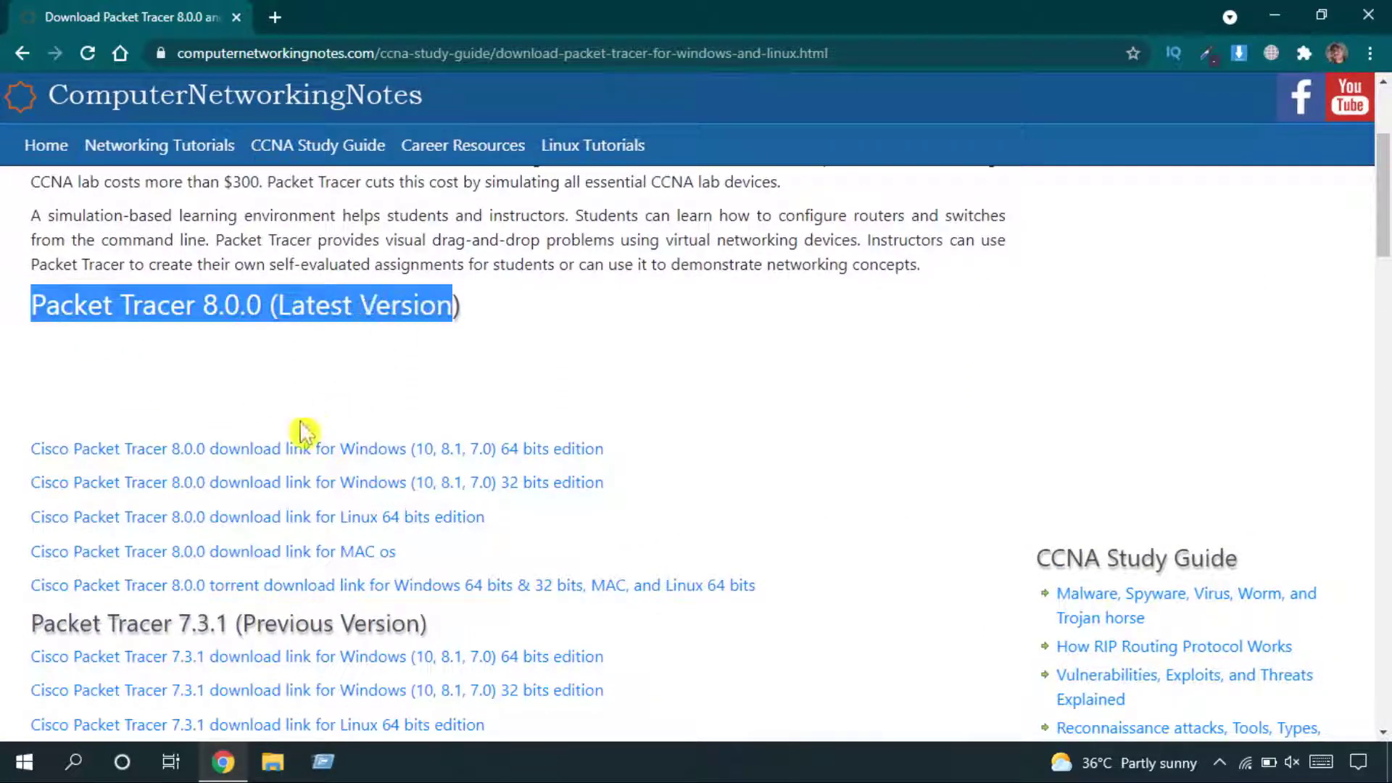
scroll(372, 399, "down", 2)
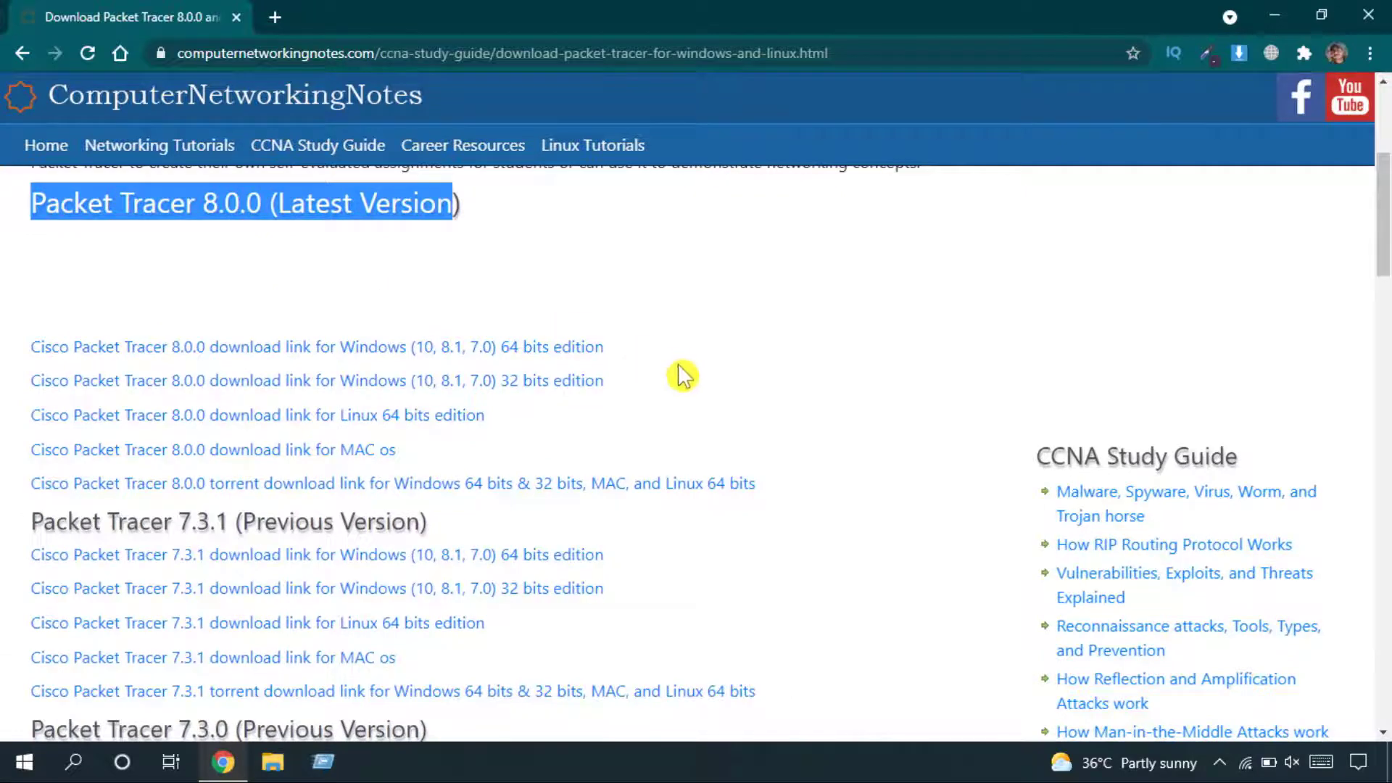
scroll(681, 373, "down", 2)
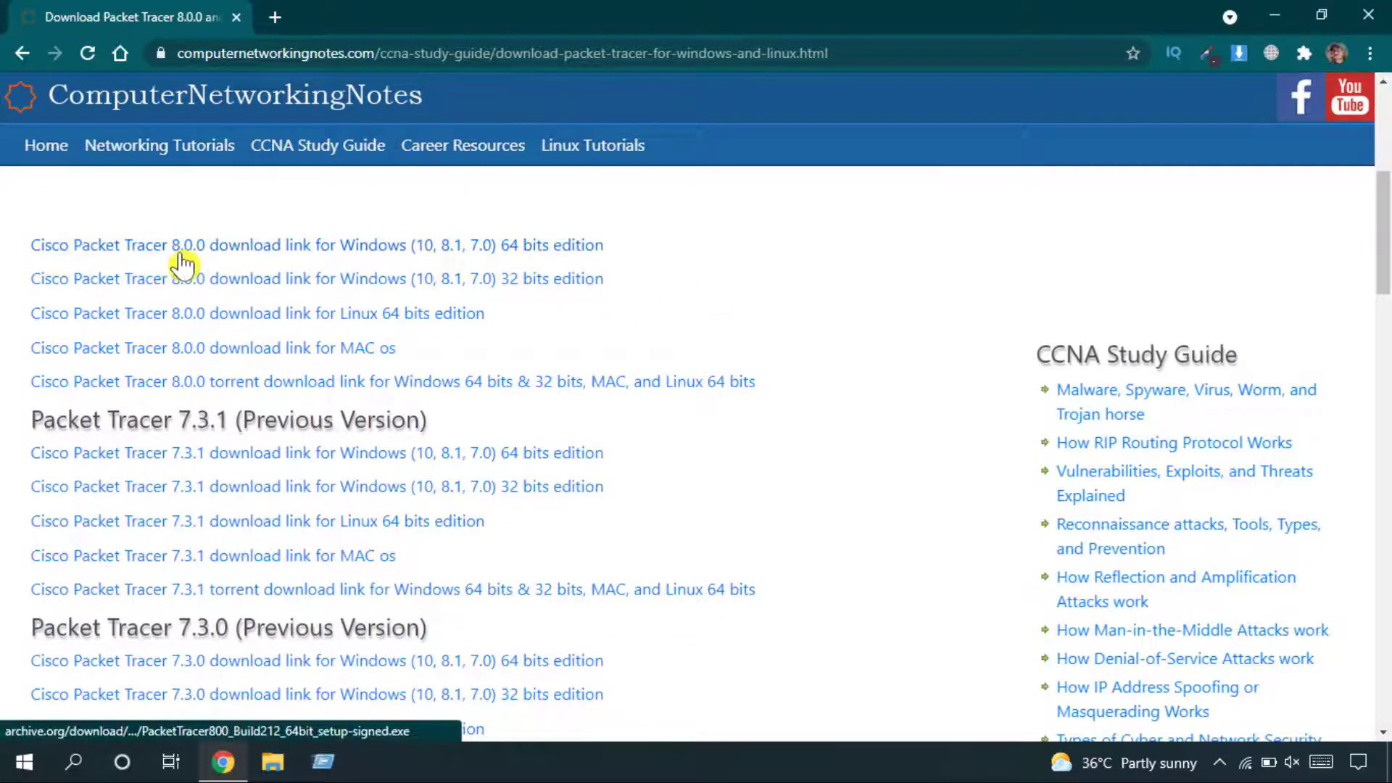
scroll(186, 264, "up", 2)
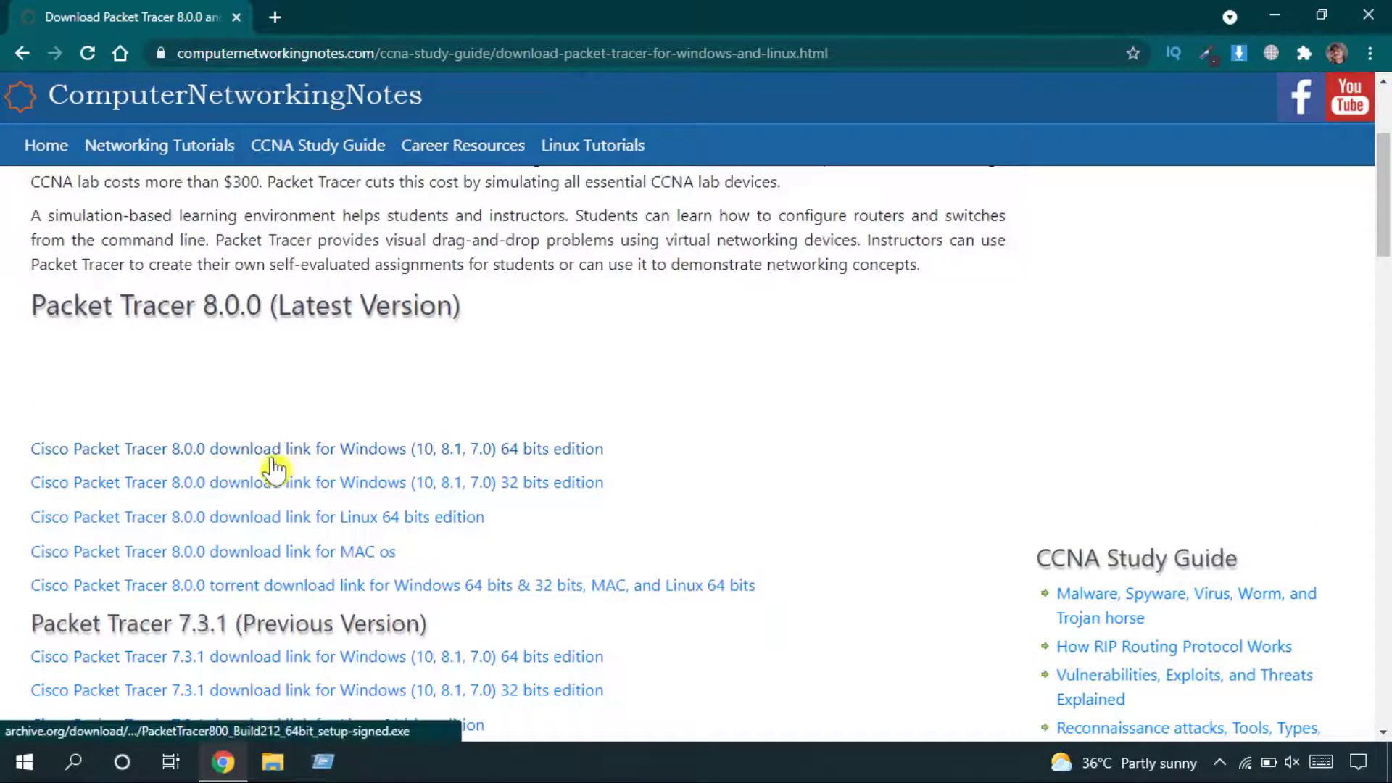
left_click(142, 448)
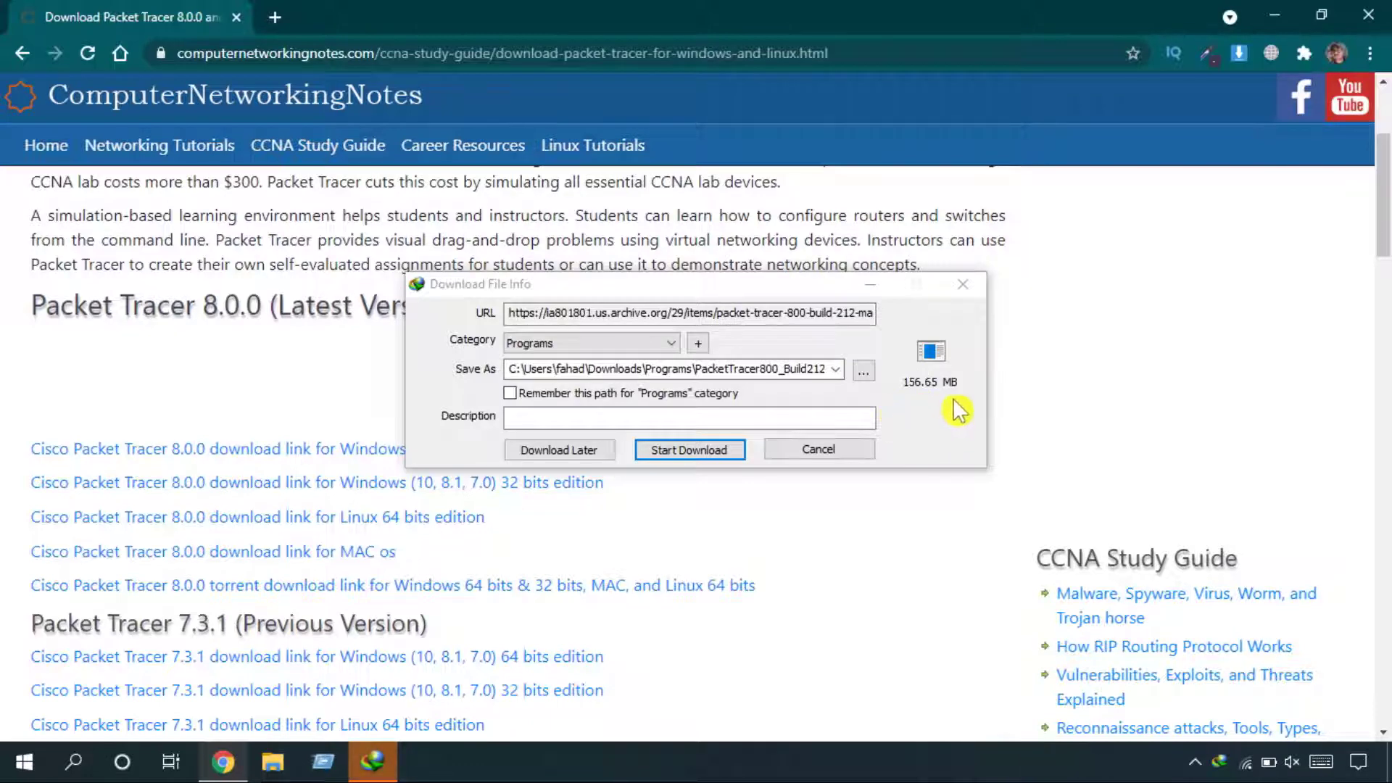
left_click(235, 17)
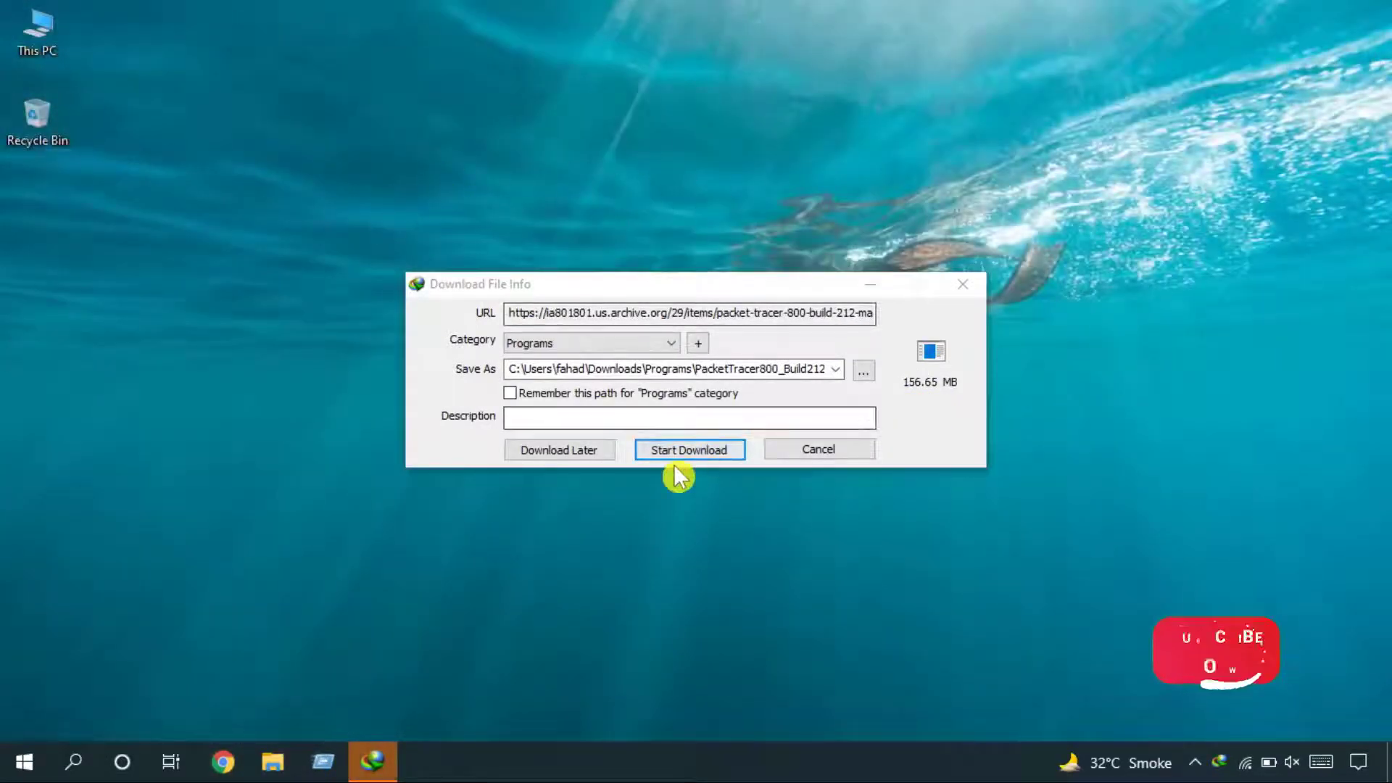
left_click(685, 451)
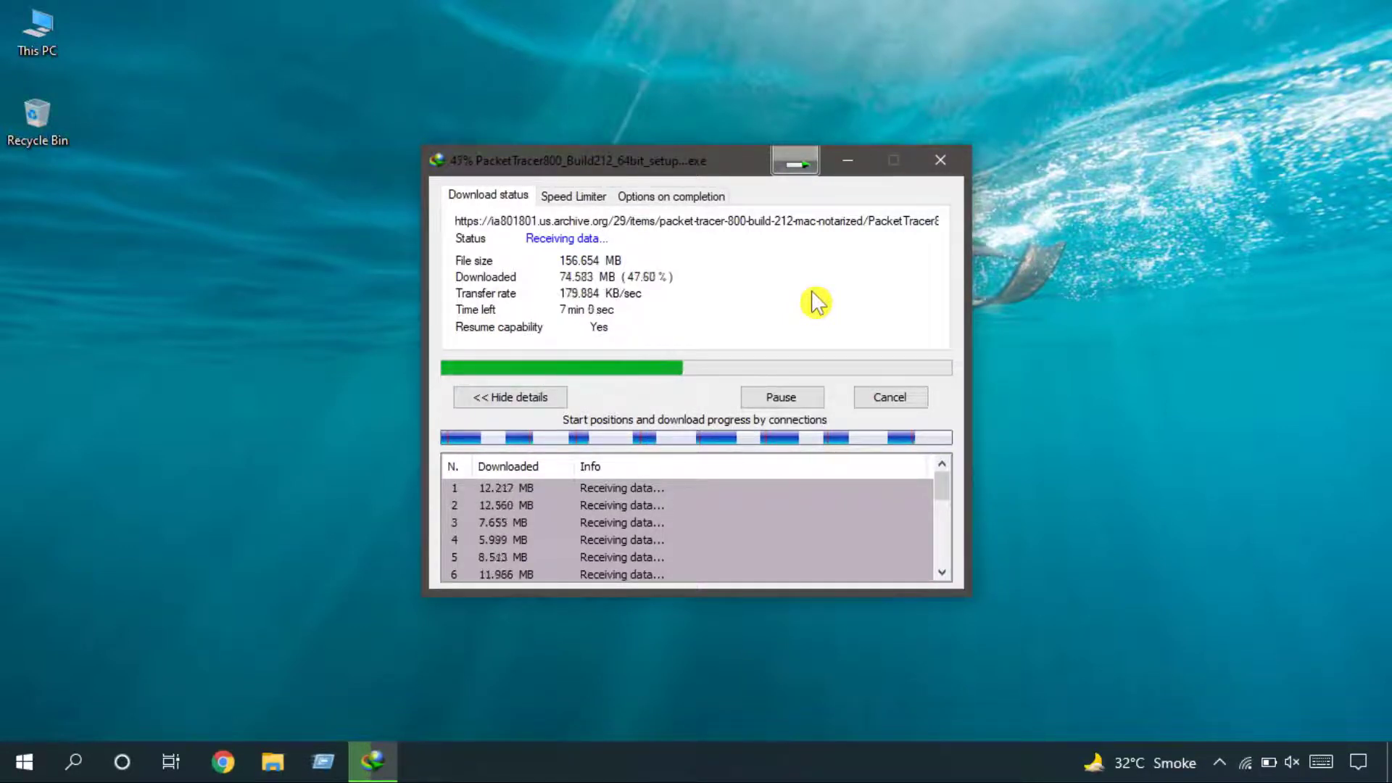
left_click(1062, 395)
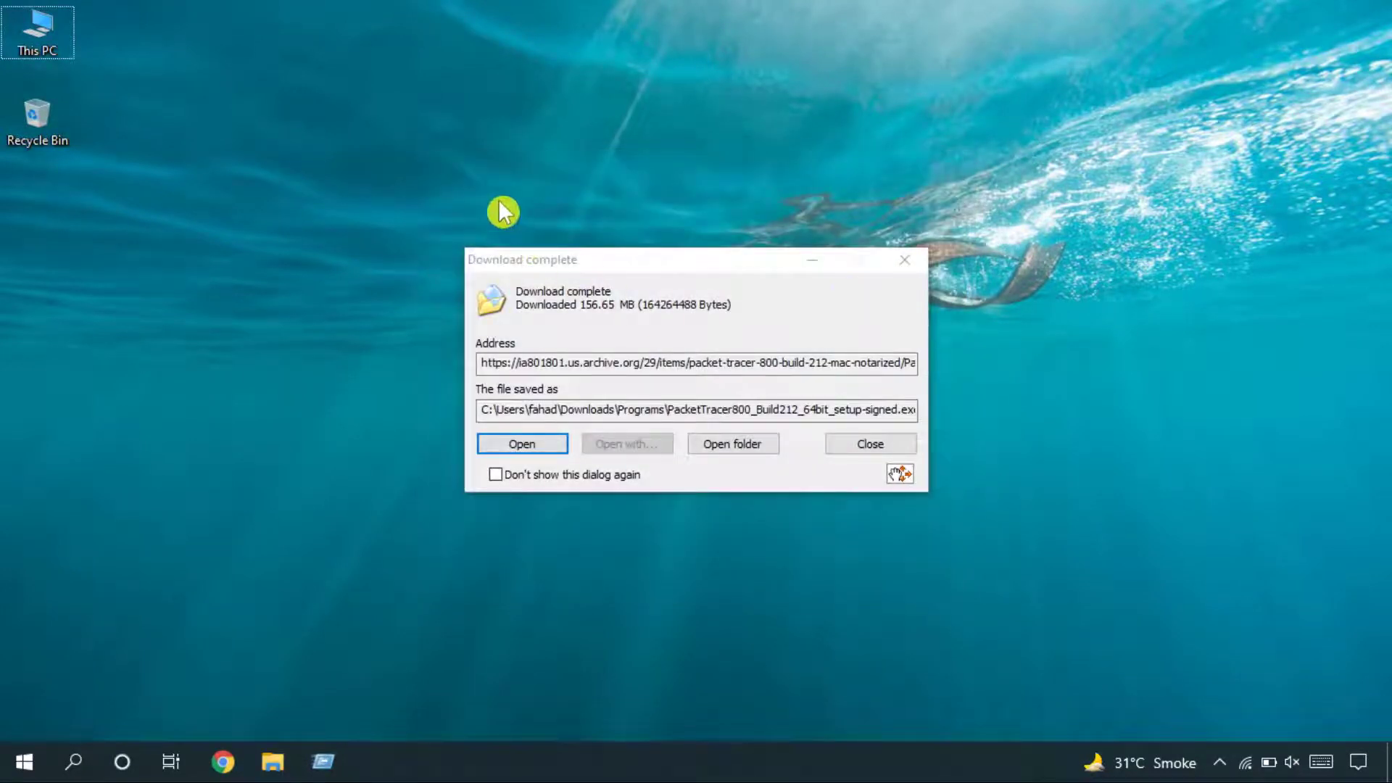
right_click(190, 233)
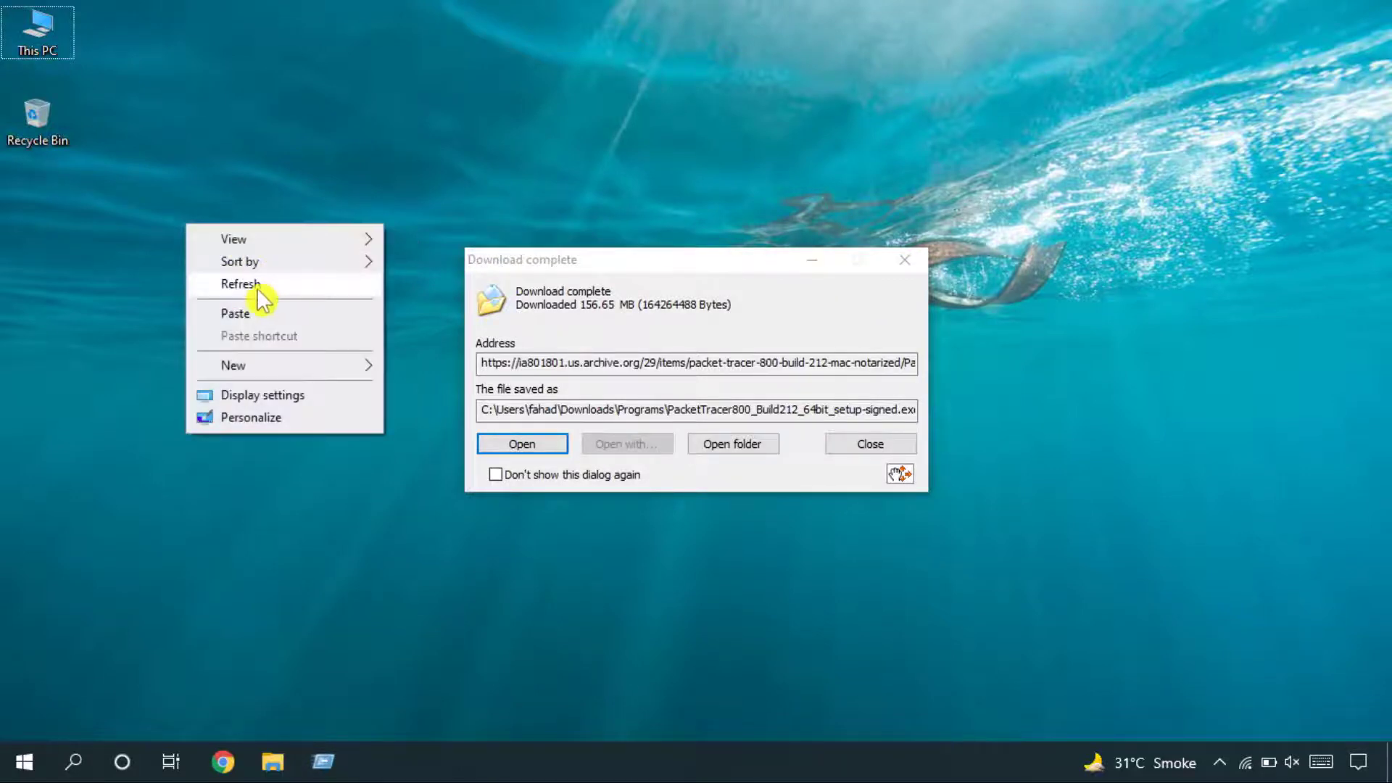
left_click(257, 287)
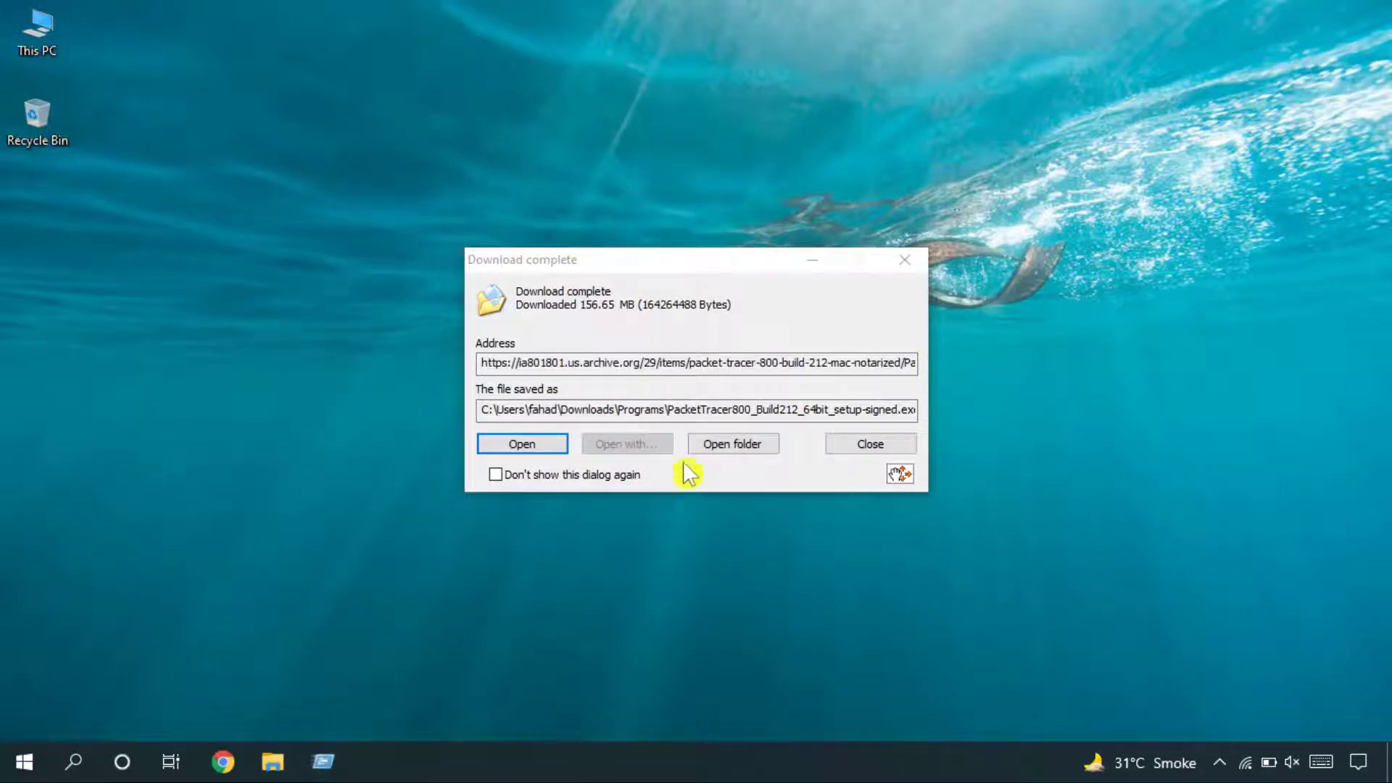
Step: Run the installer PacketTracer800_Build212_64bit_setup-signed from its download folder and close the folder window
left_click(730, 447)
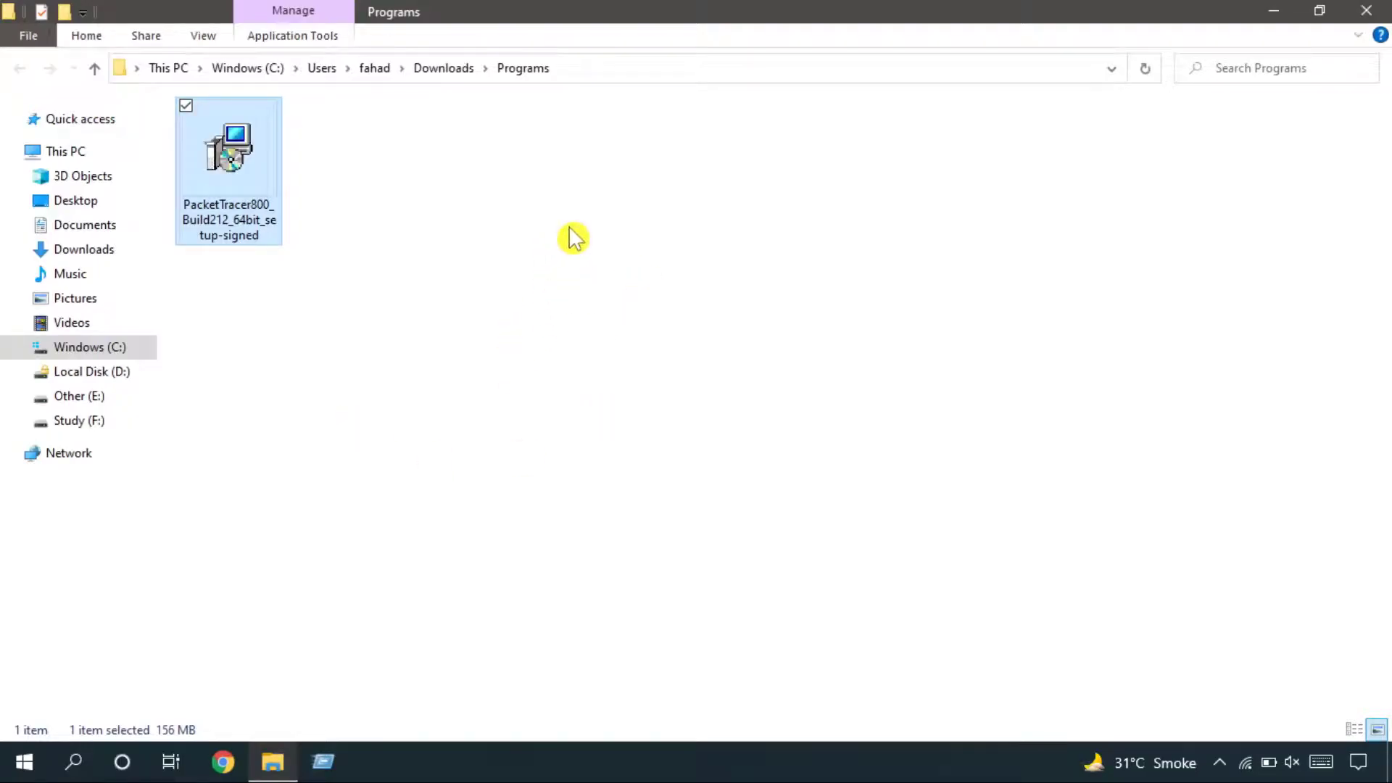
right_click(573, 237)
left_click(692, 312)
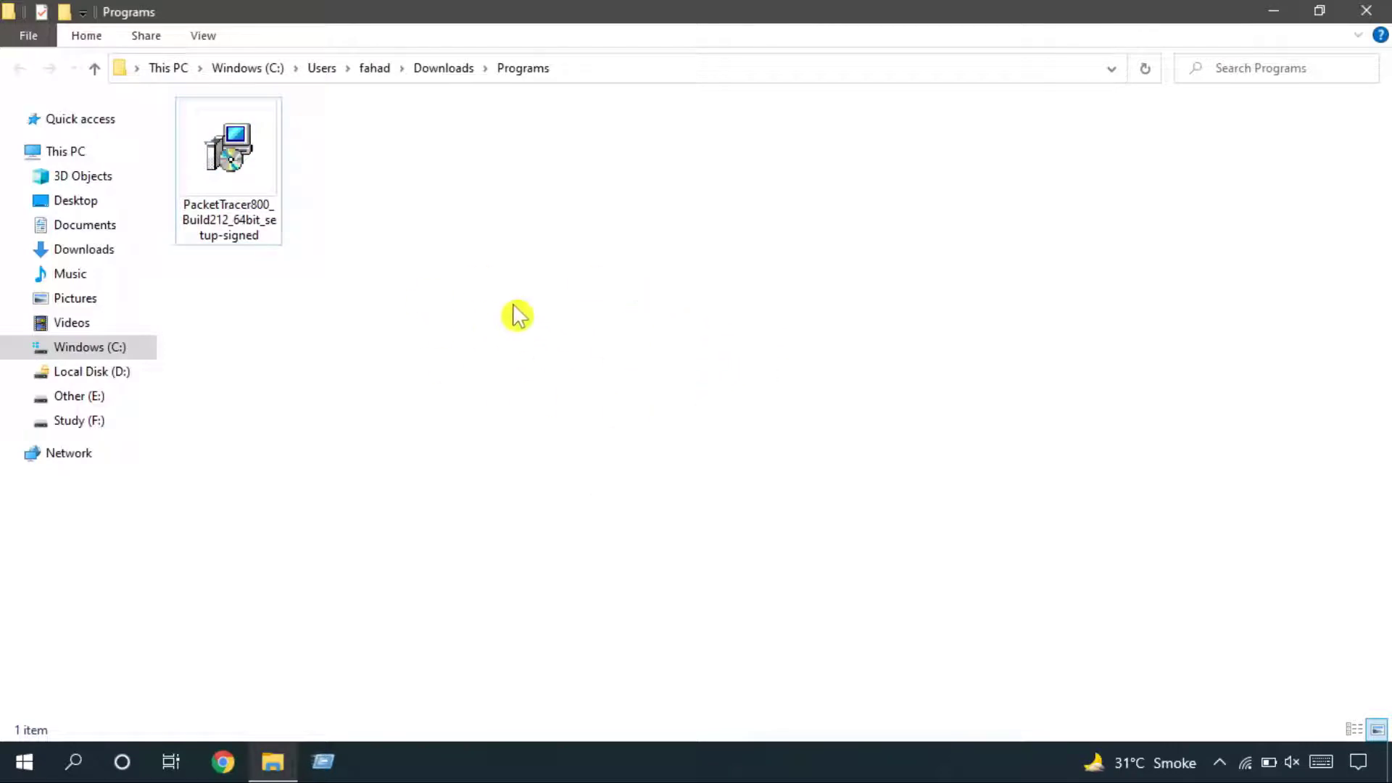
right_click(253, 190)
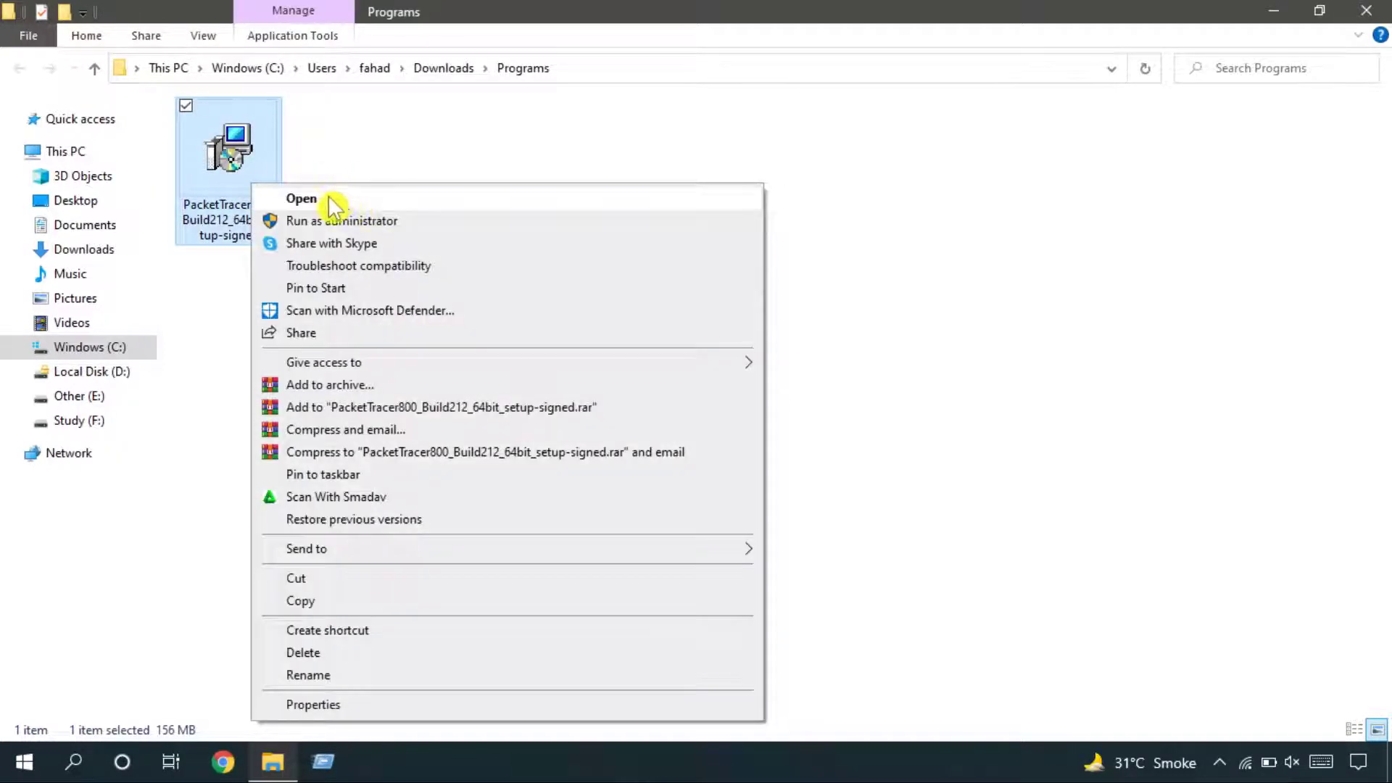
left_click(348, 201)
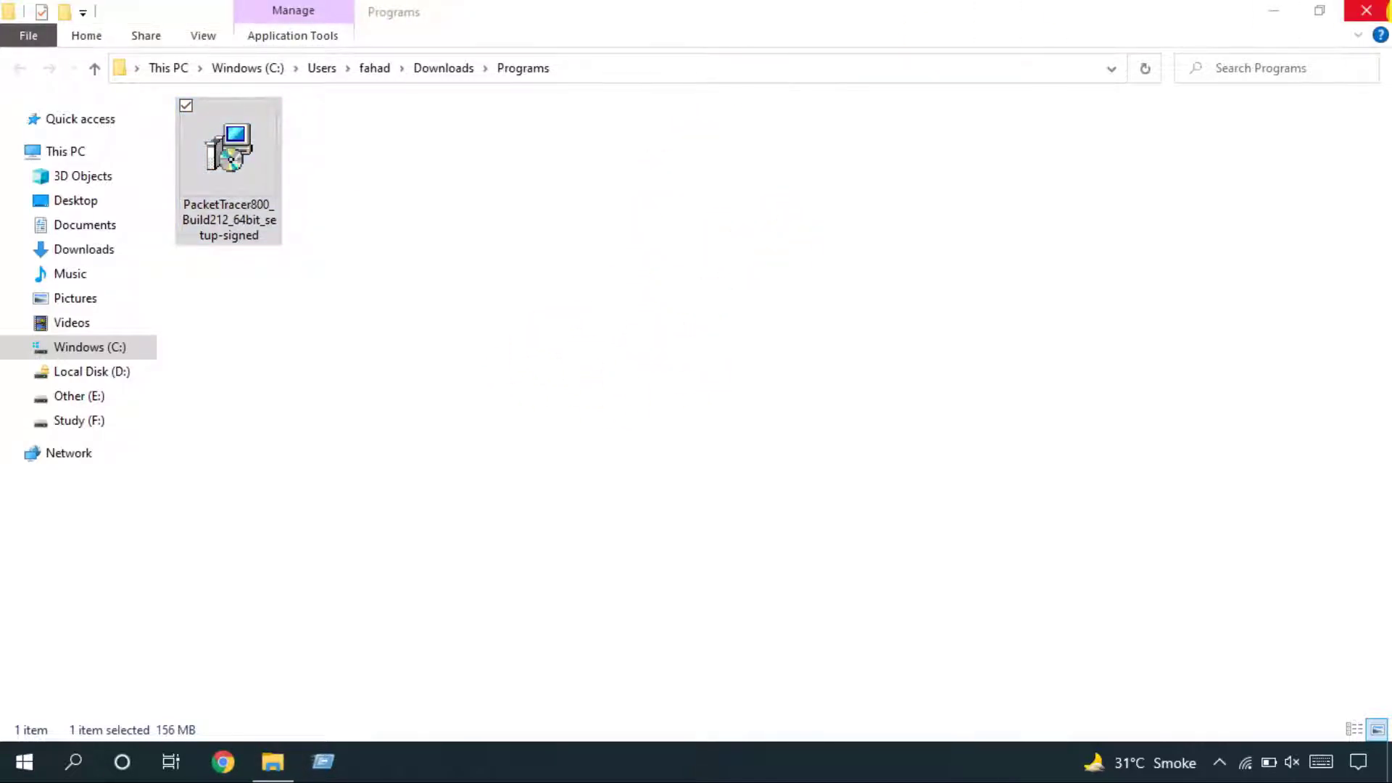
left_click(1386, 10)
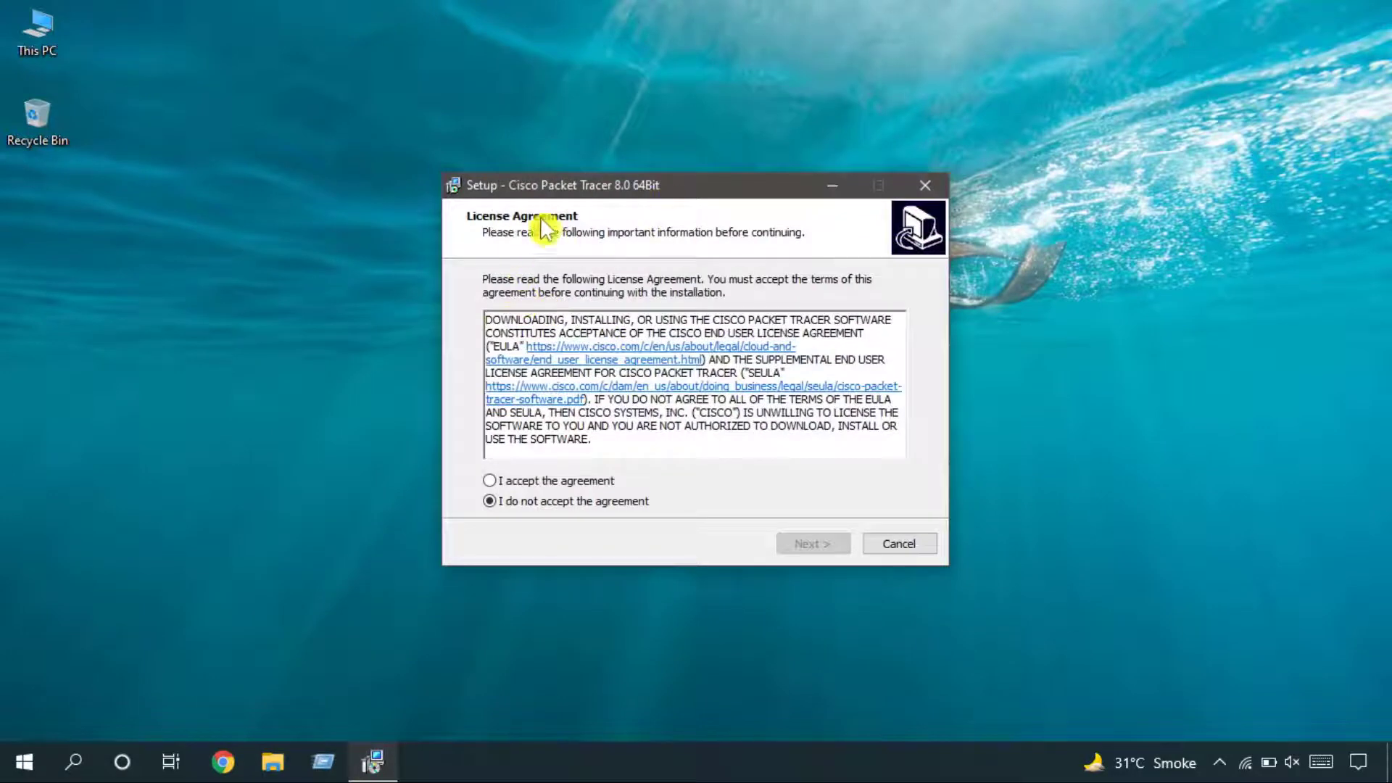
Step: Accept the license agreement and install Cisco Packet Tracer 8.0 64Bit with the default folders and a desktop shortcut
left_click(531, 482)
left_click(794, 549)
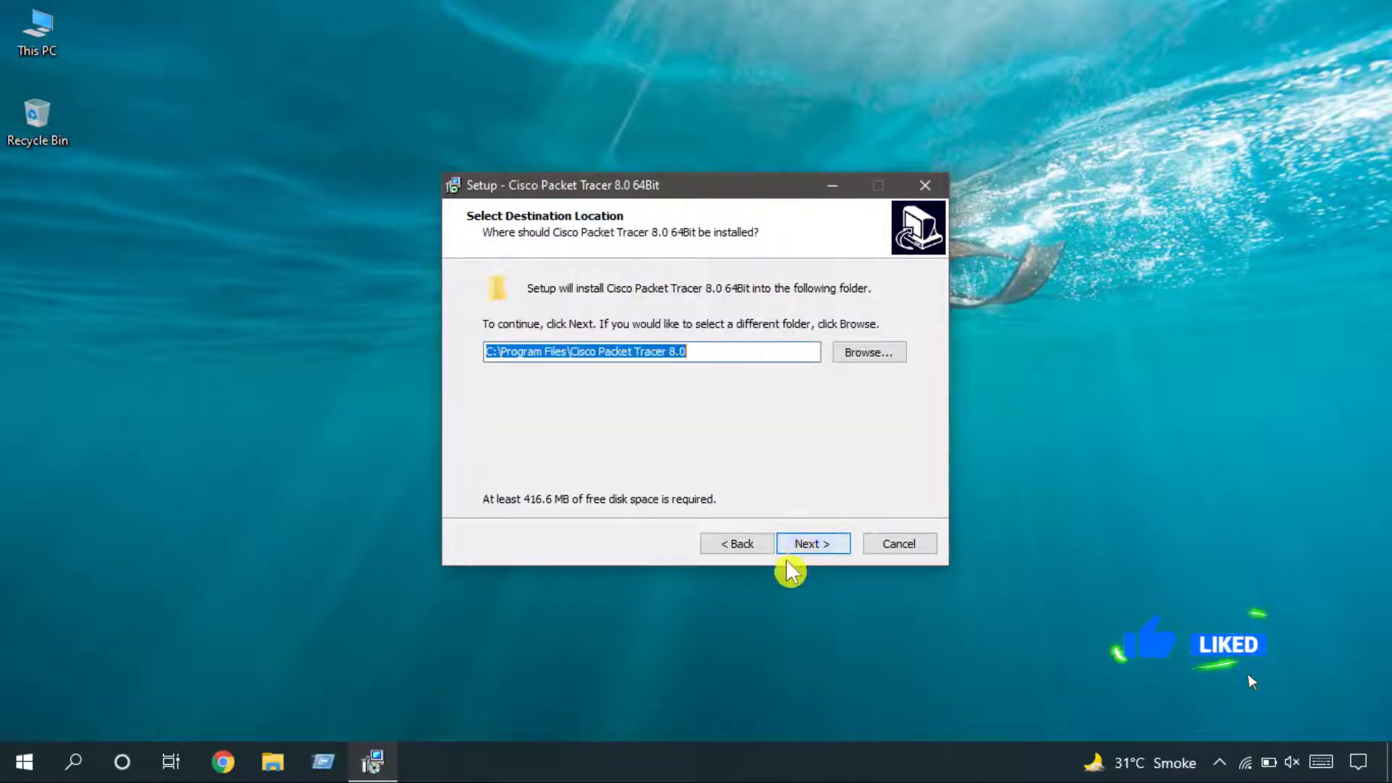
left_click(820, 552)
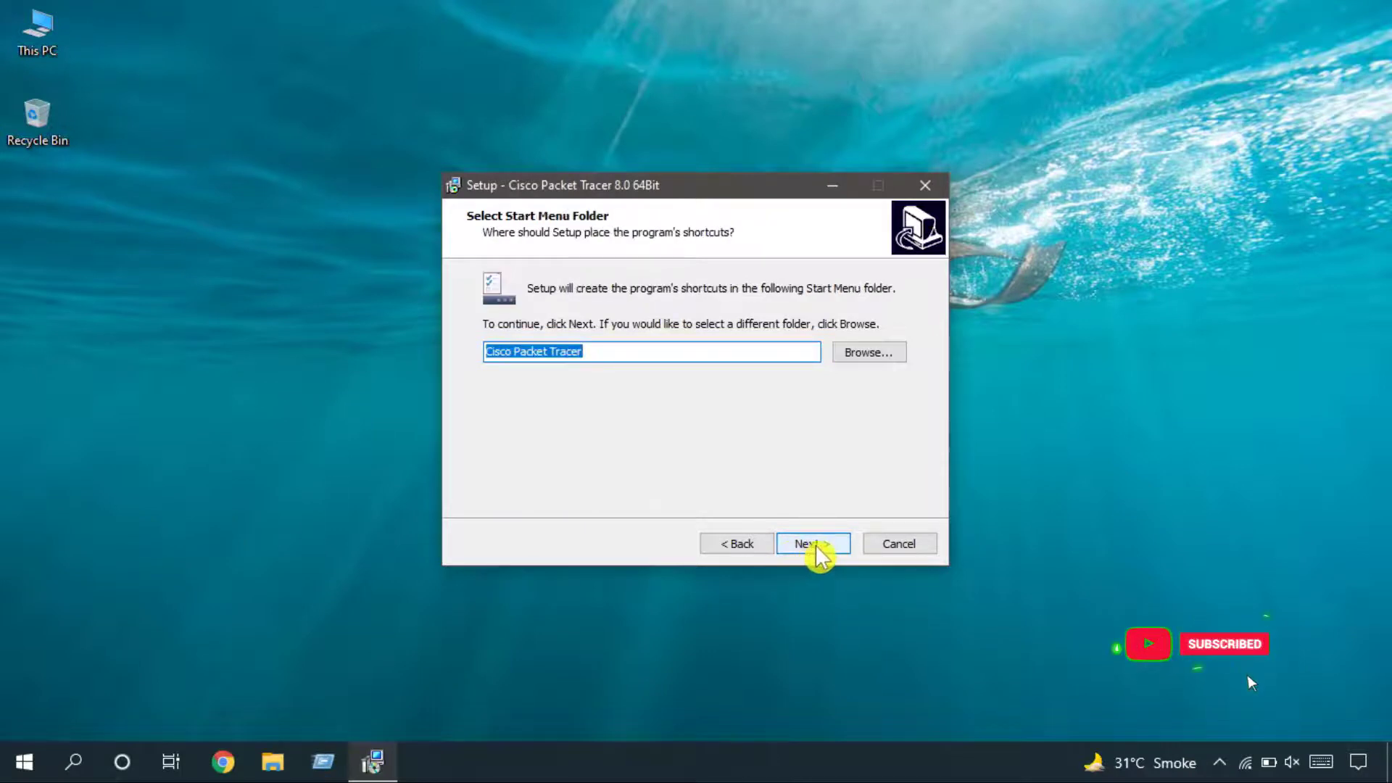
left_click(818, 554)
left_click(827, 552)
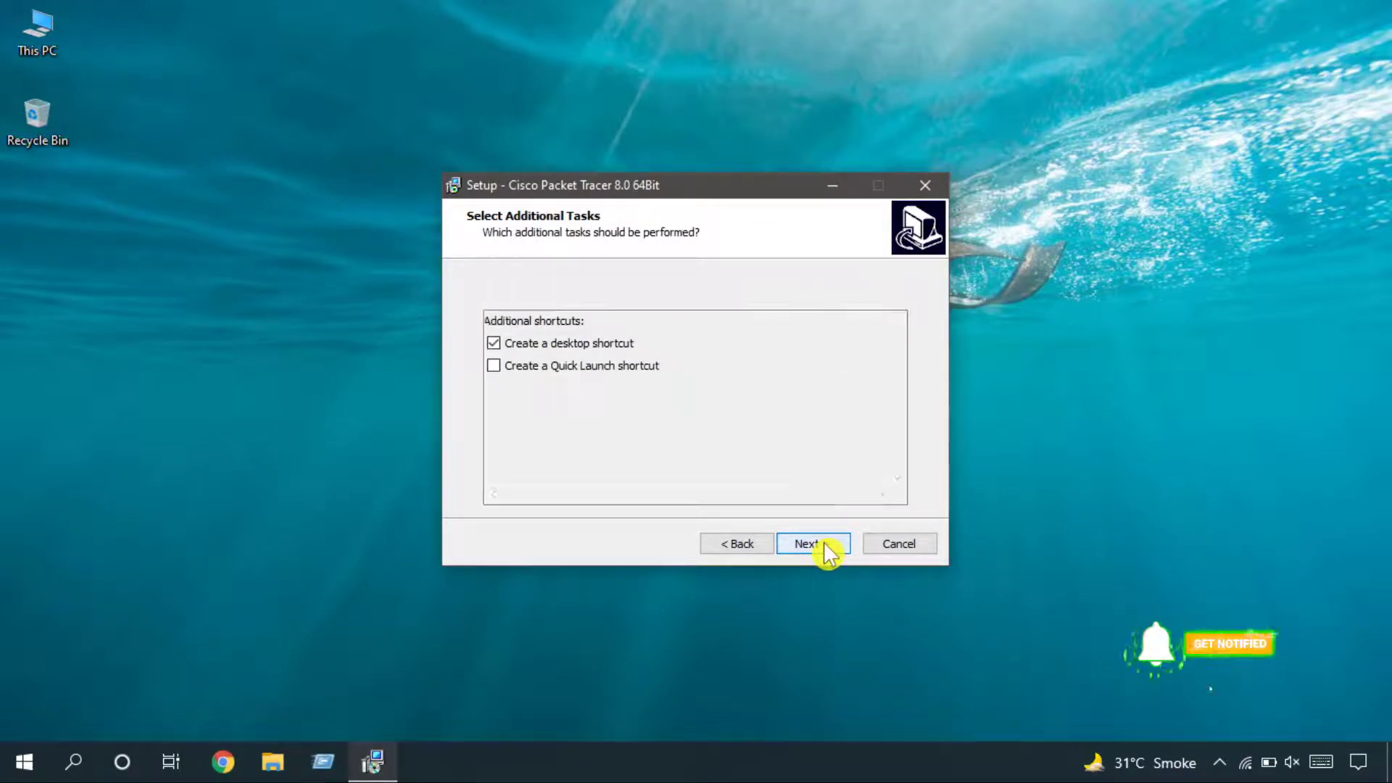
left_click(800, 546)
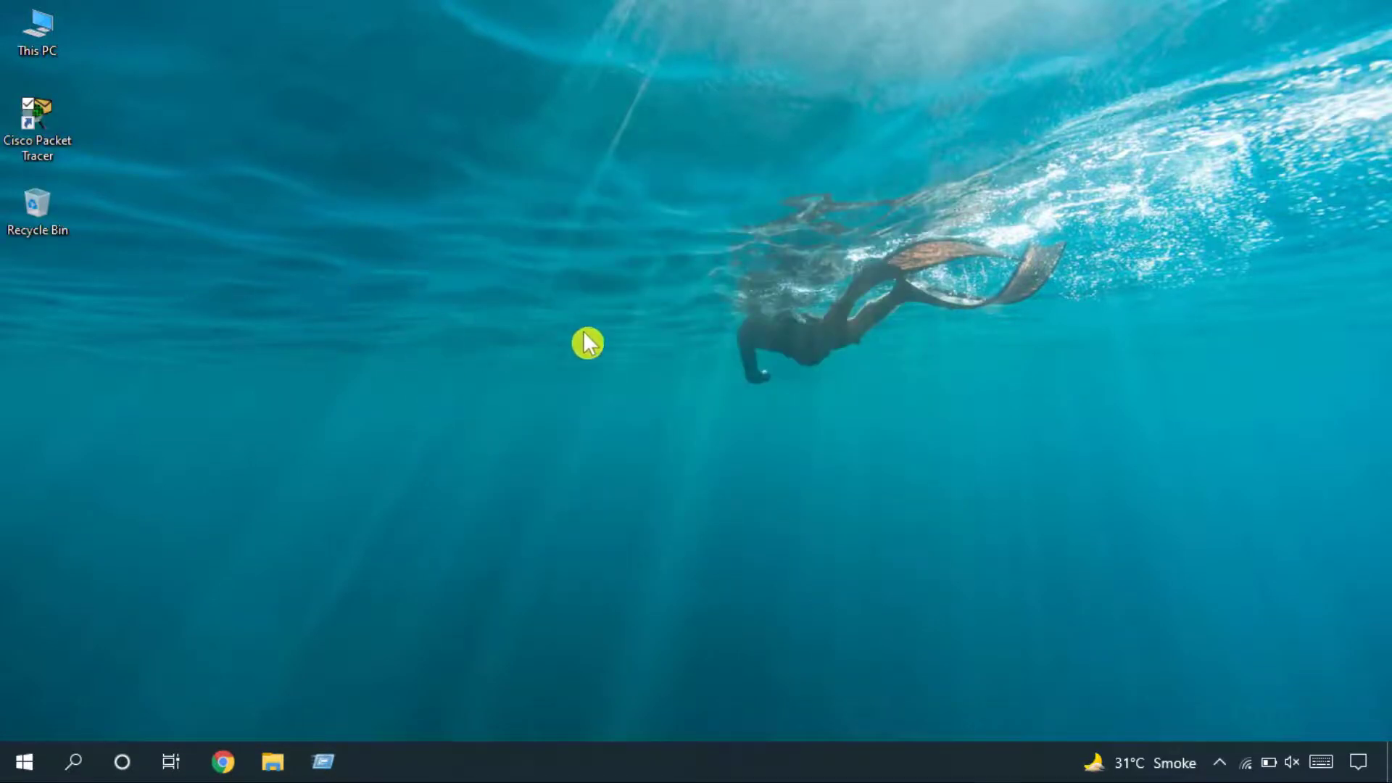
Step: Launch Cisco Packet Tracer from the refreshed desktop and log in as a confirmed guest
right_click(383, 251)
left_click(435, 311)
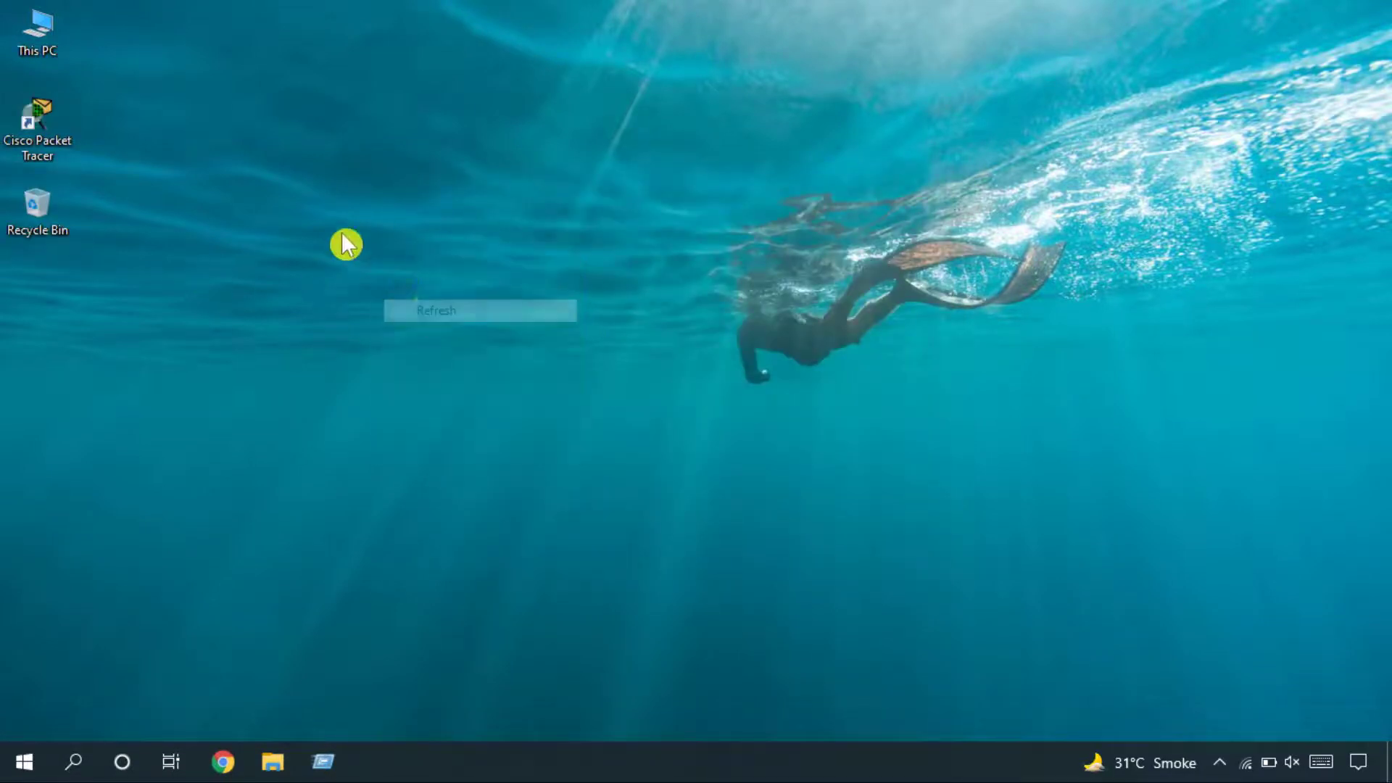
right_click(45, 124)
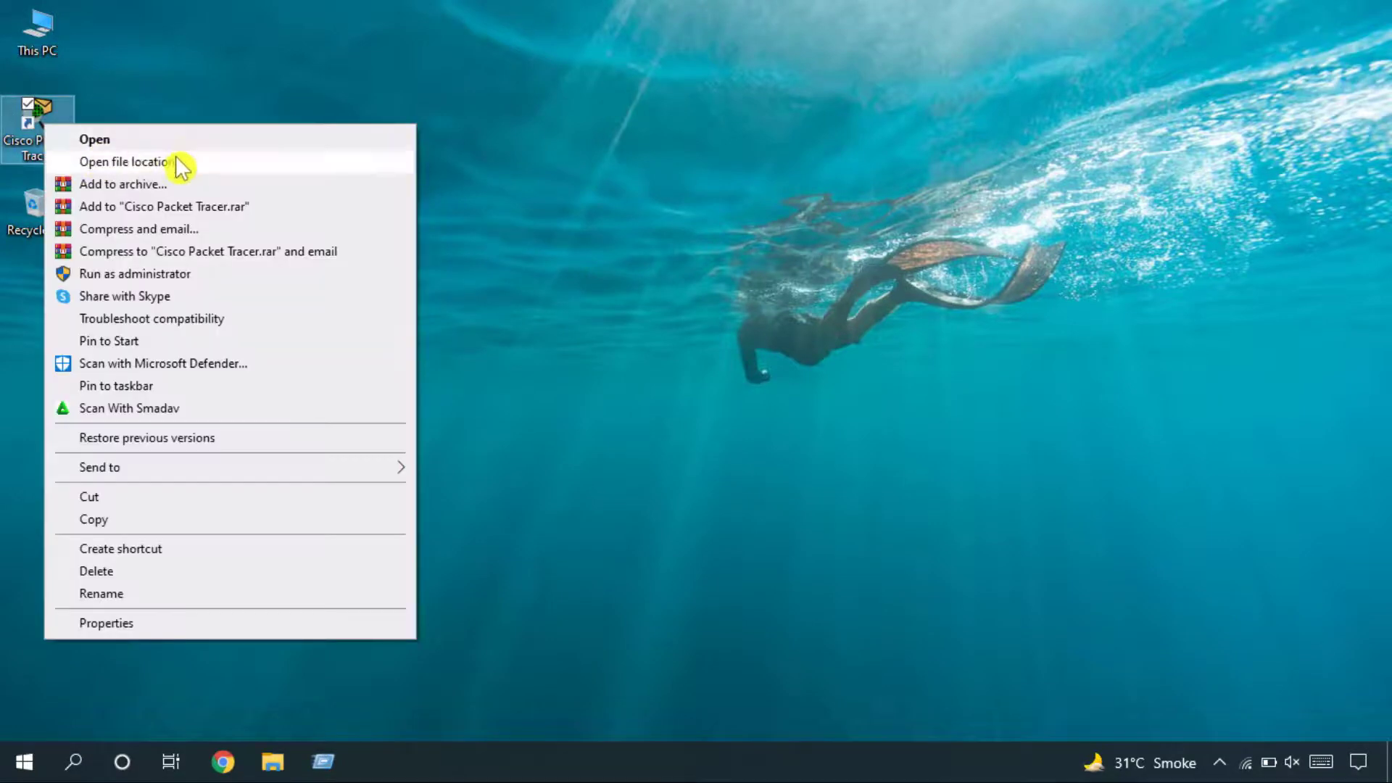
left_click(131, 139)
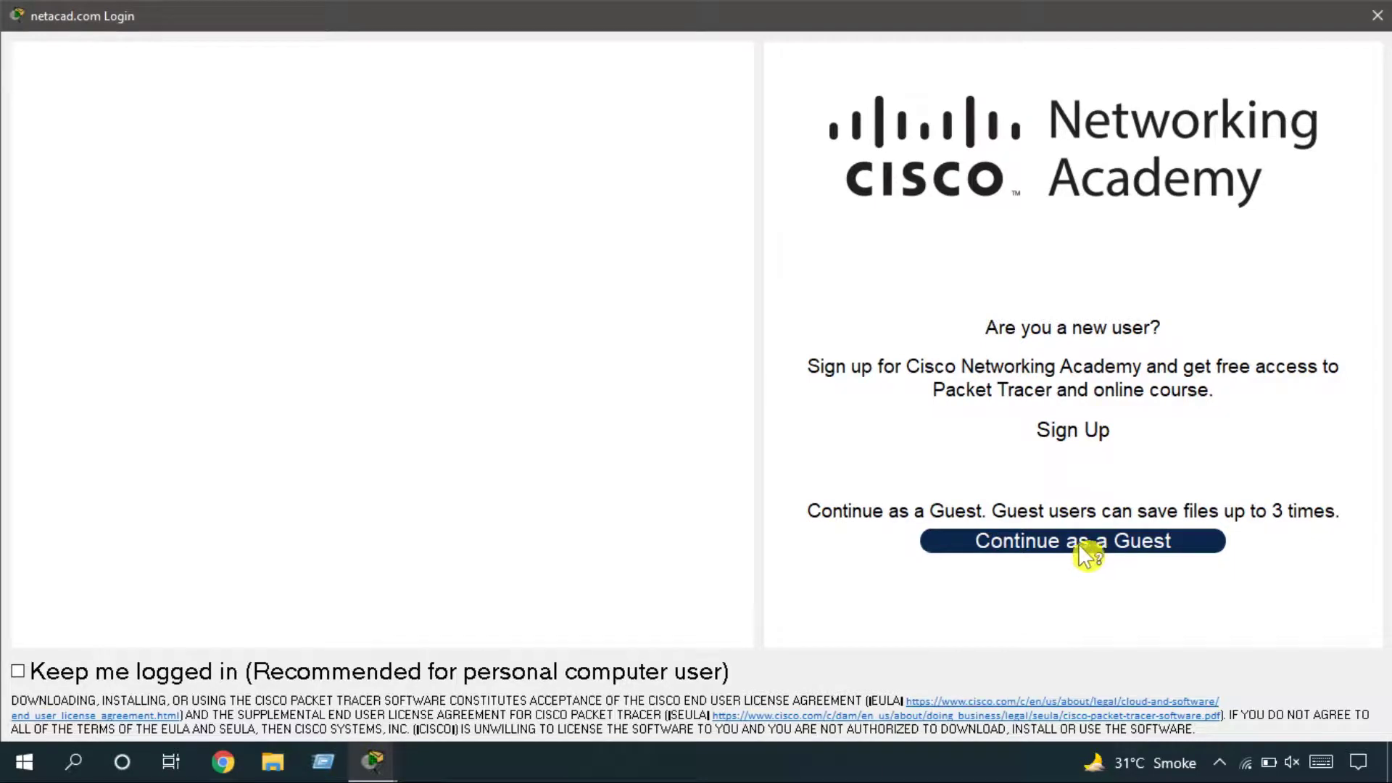
left_click(1004, 545)
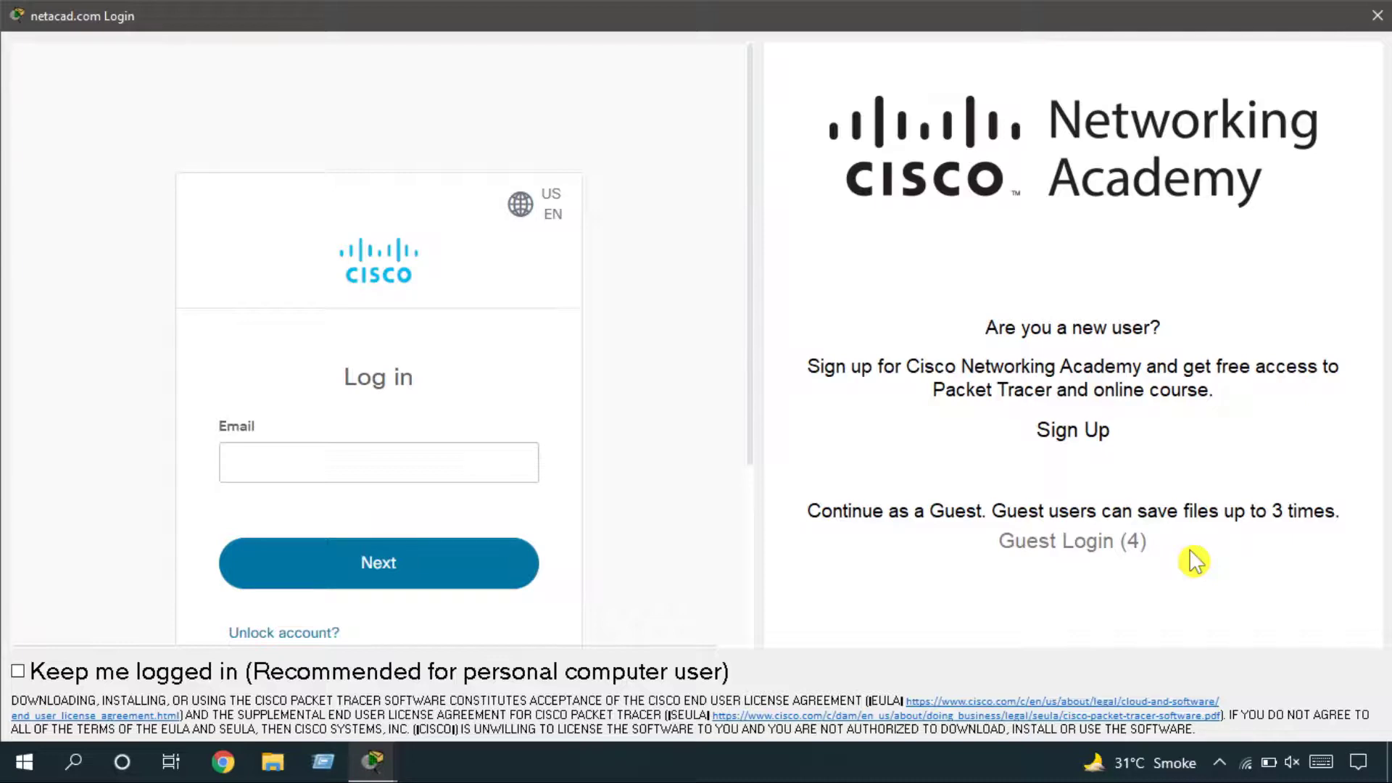
scroll(407, 541, "down", 3)
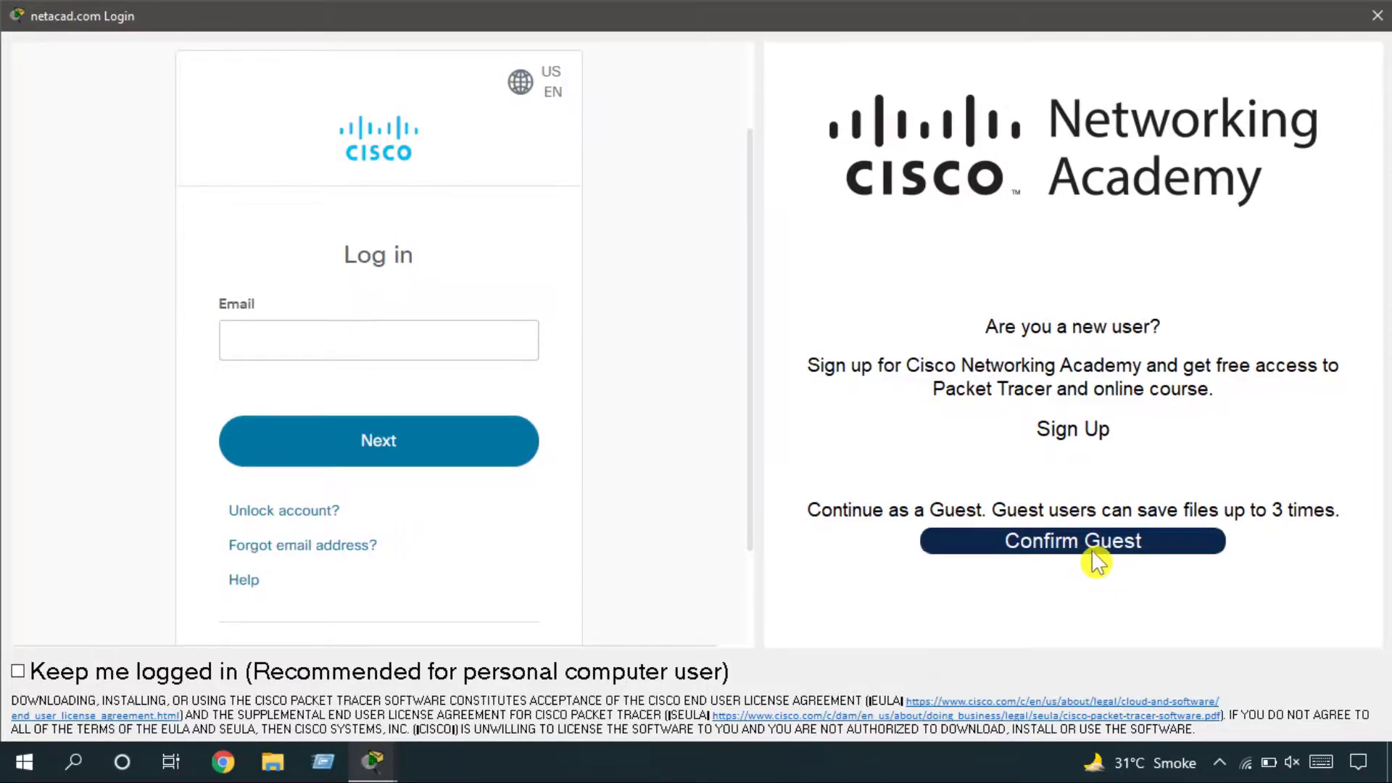
left_click(1093, 552)
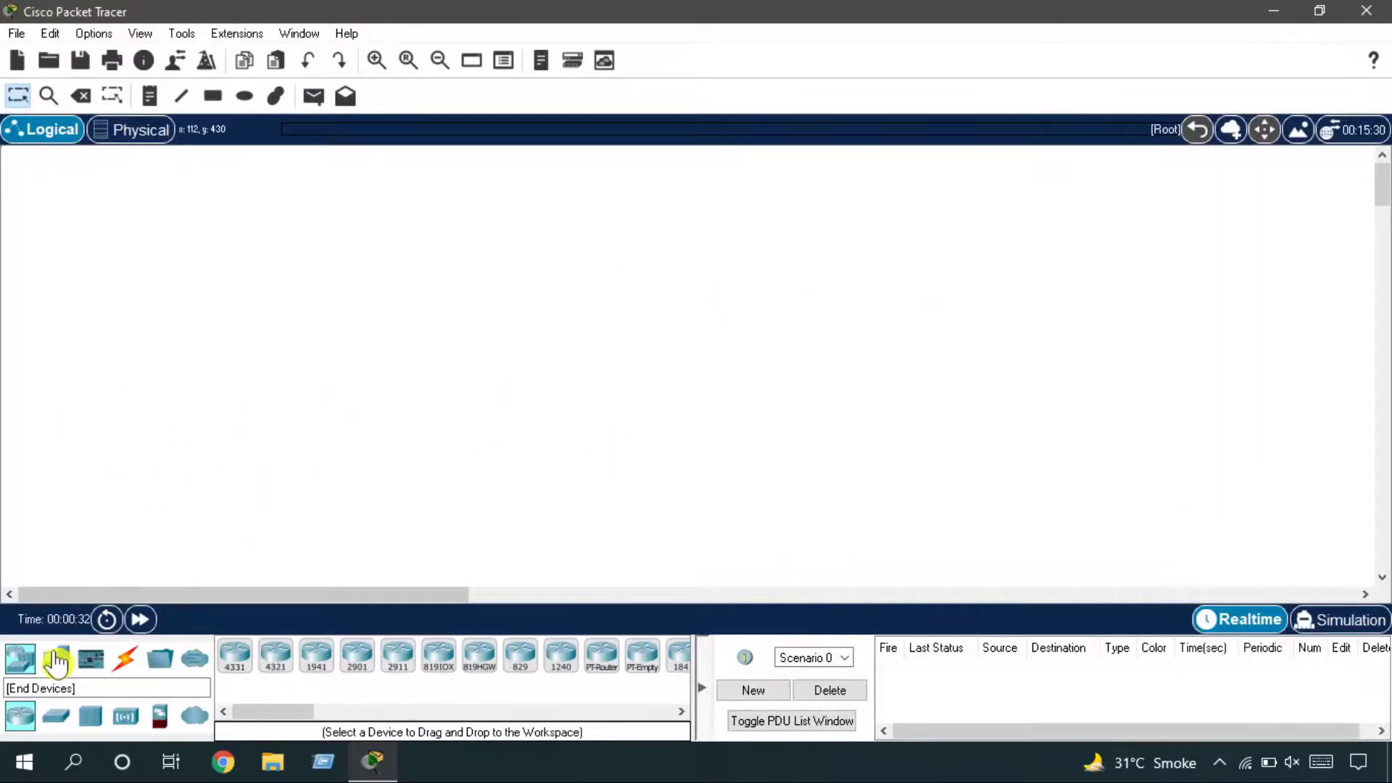
Step: Place a PC, a 1941 router and a multiuser connection cloud in the logical workspace
left_click_drag(55, 672, 266, 372)
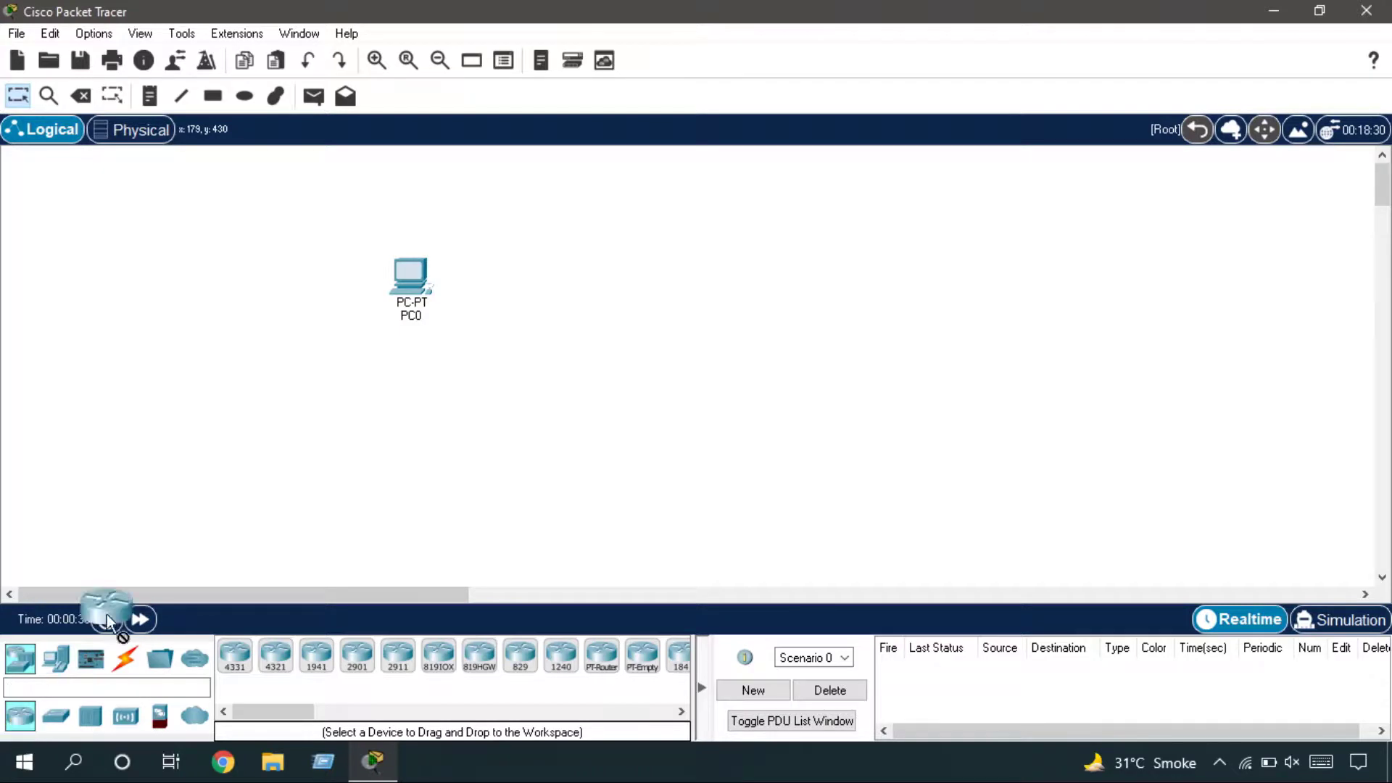
left_click_drag(106, 615, 301, 428)
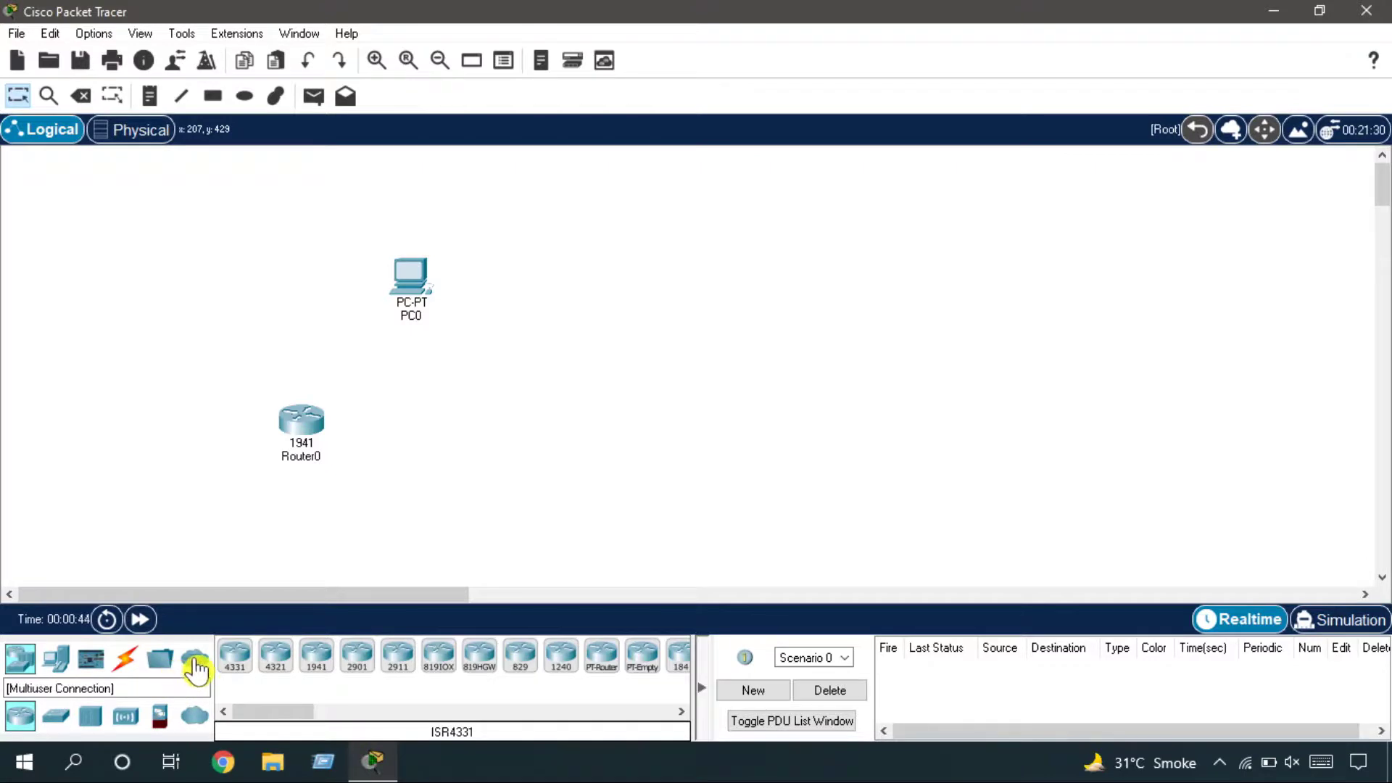
left_click_drag(633, 370, 611, 457)
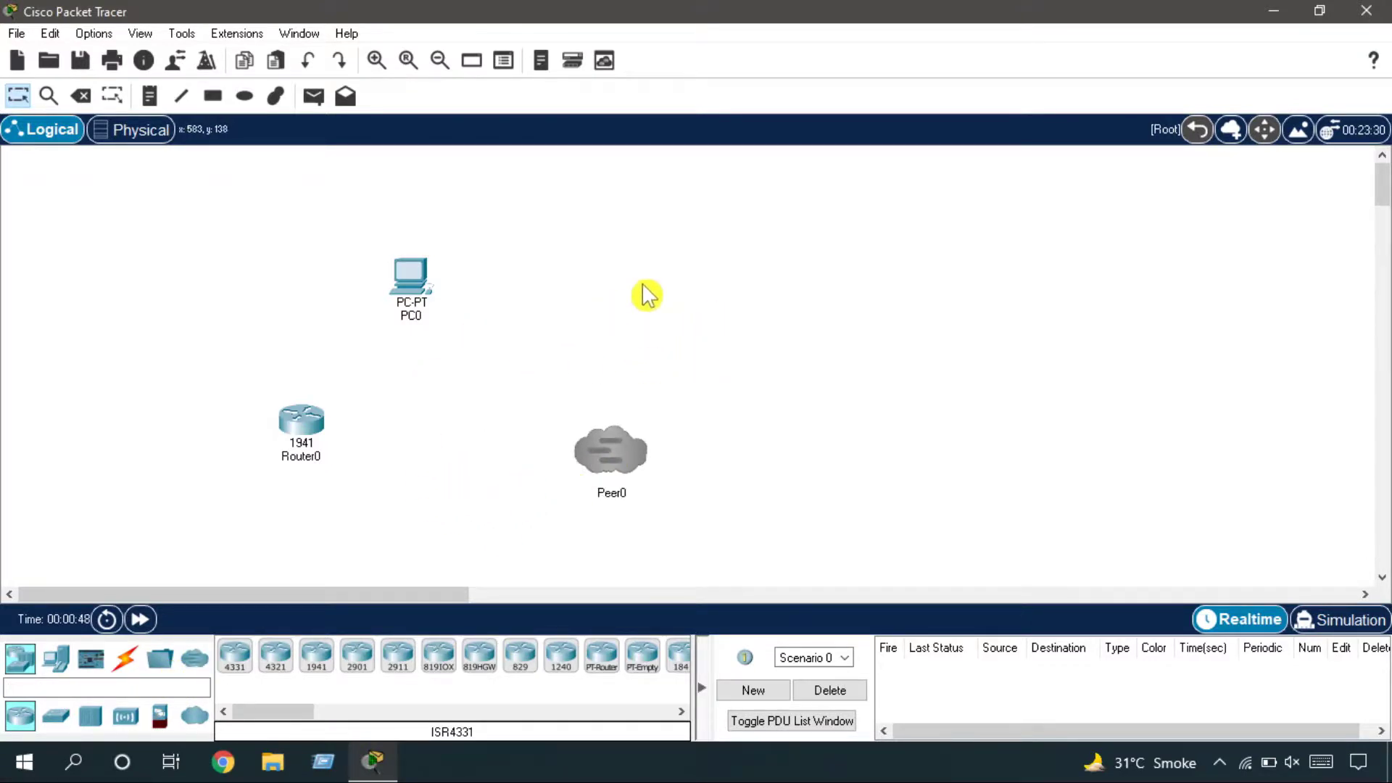
Step: Exit Cisco Packet Tracer without saving the network and refresh the desktop
left_click(1366, 11)
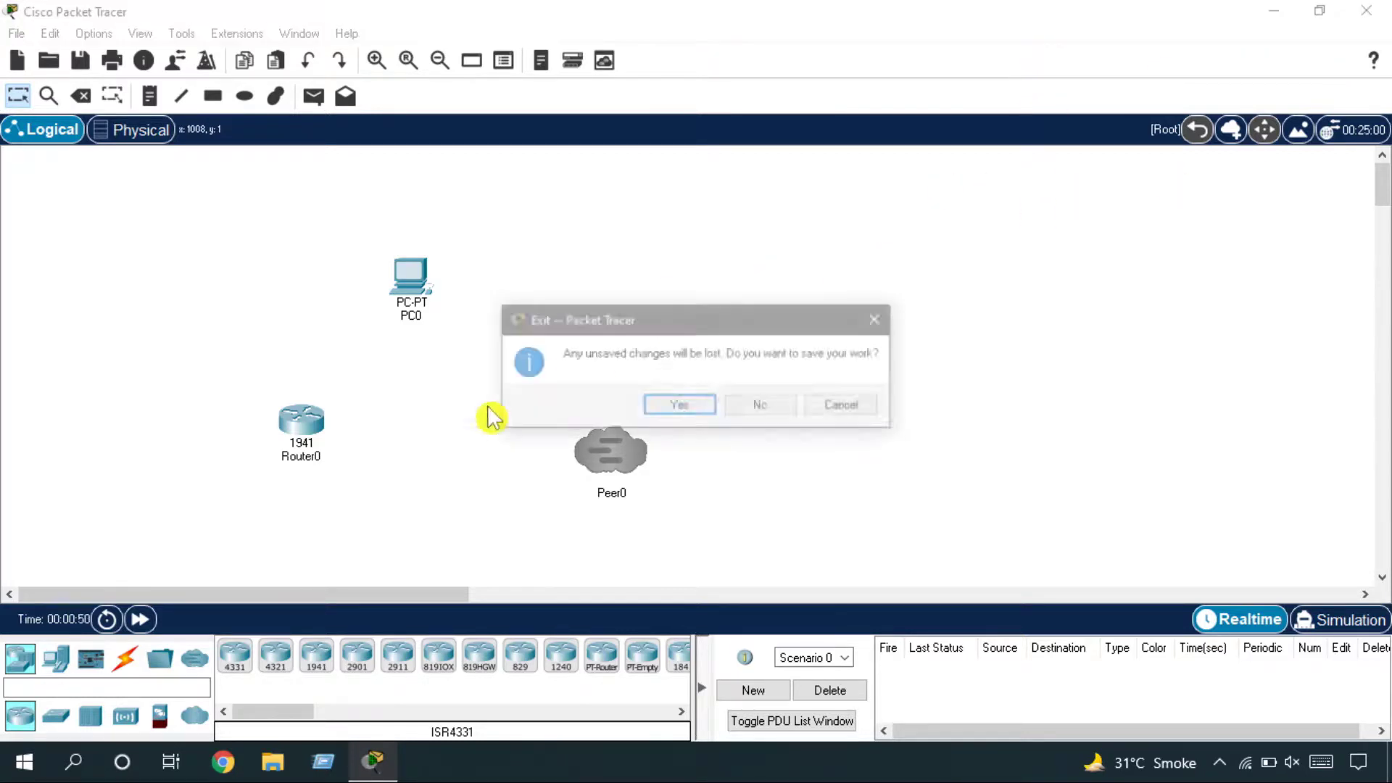
left_click(769, 406)
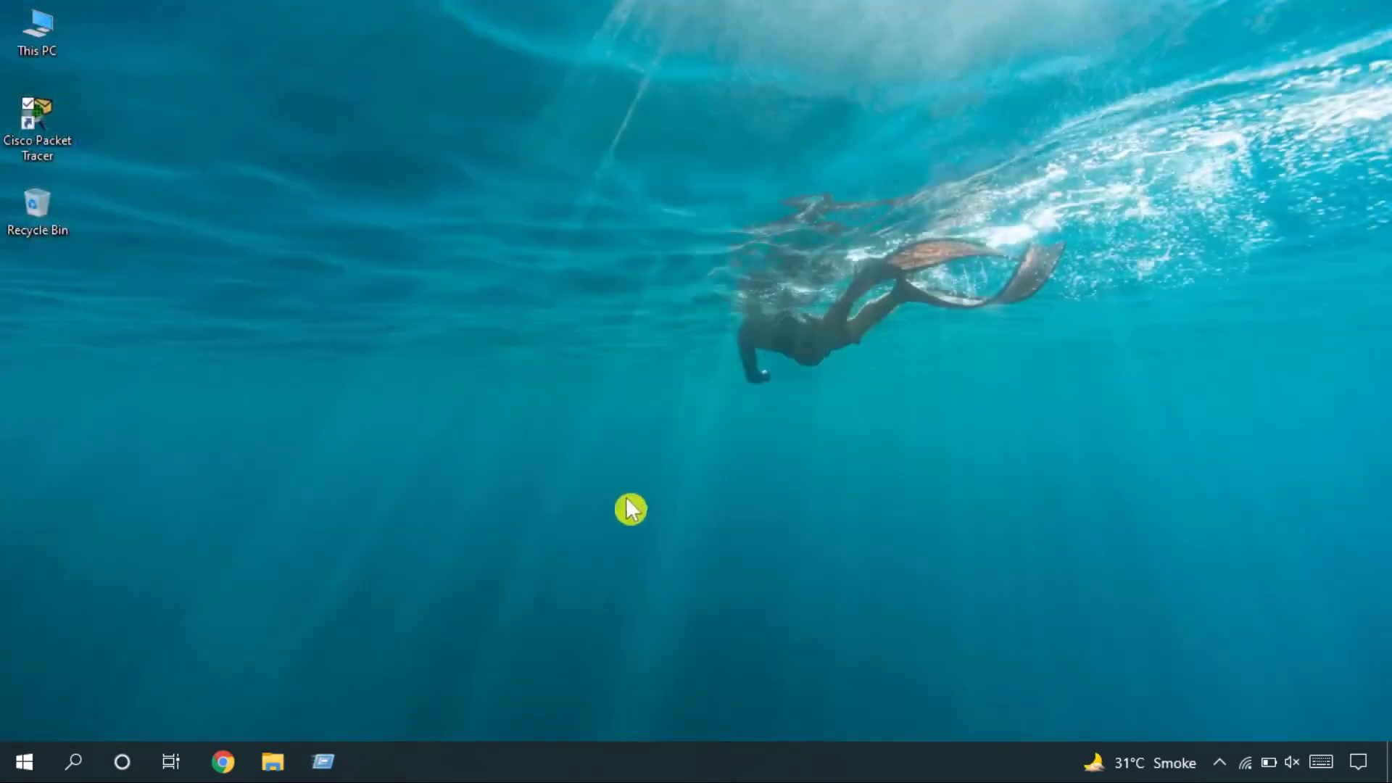
right_click(354, 211)
left_click(487, 274)
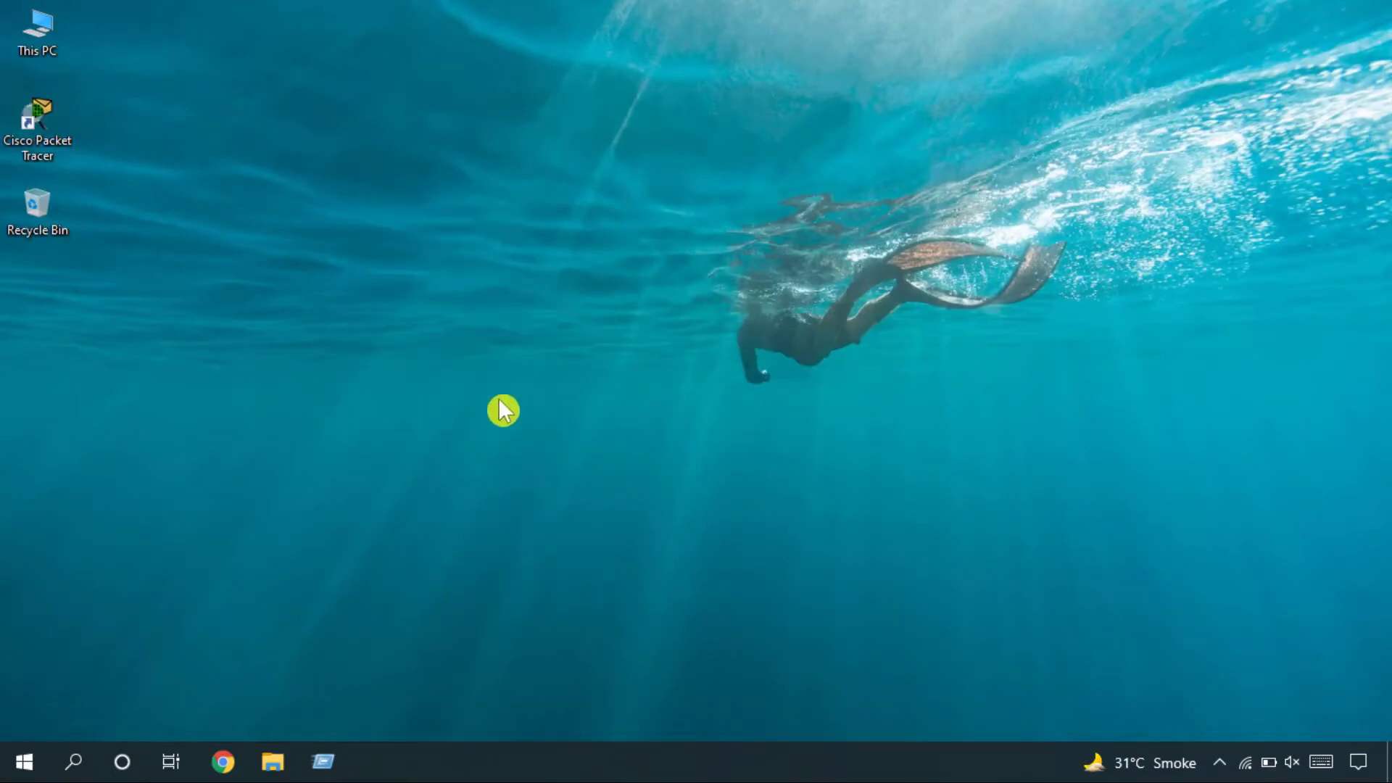